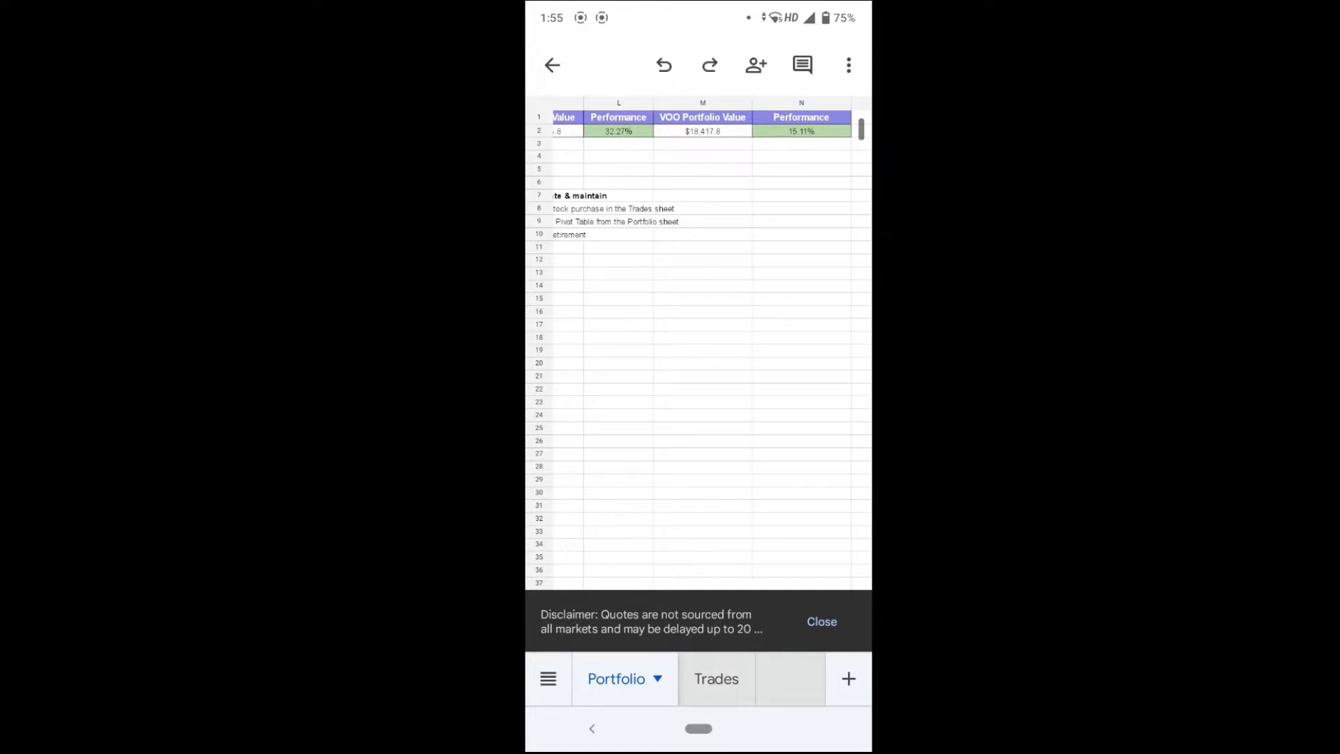
Open the Trades sheet and look over its share count, date and VOO columns.
left_click(719, 678)
left_click_drag(832, 432, 663, 464)
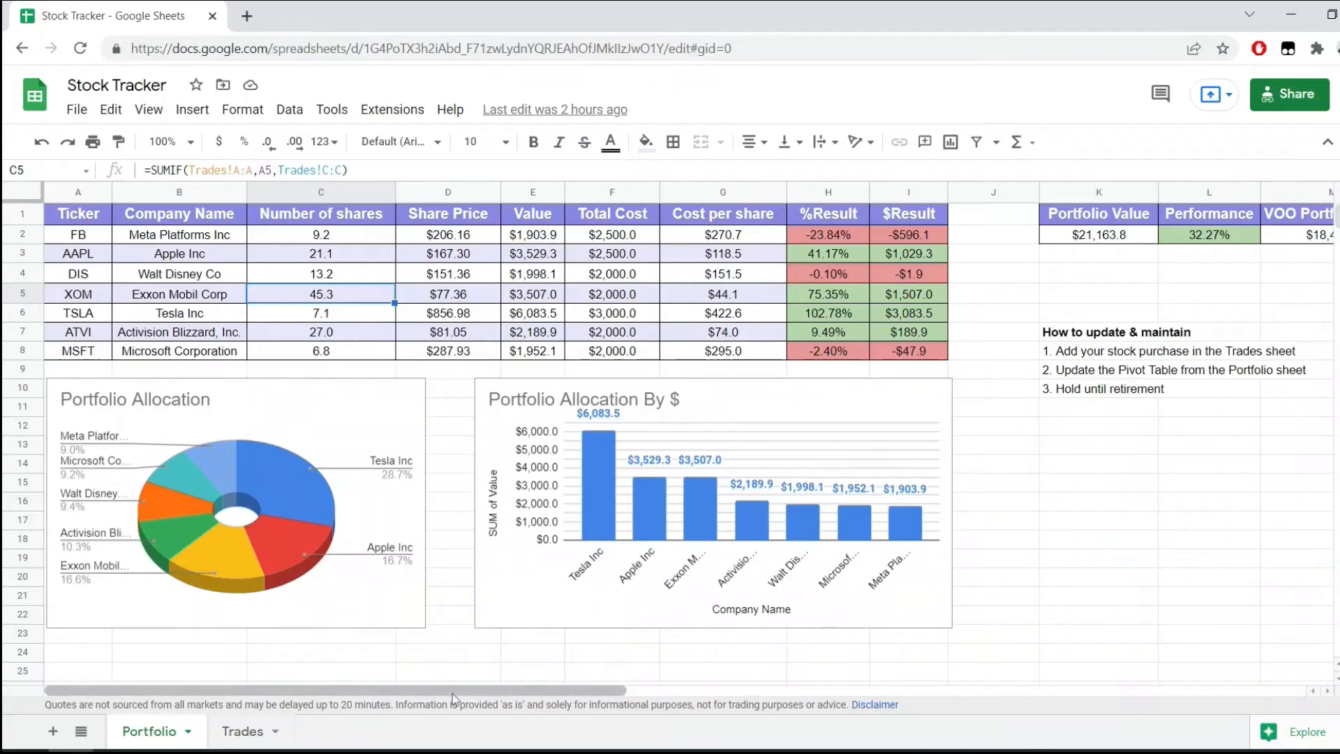
left_click_drag(452, 694, 494, 693)
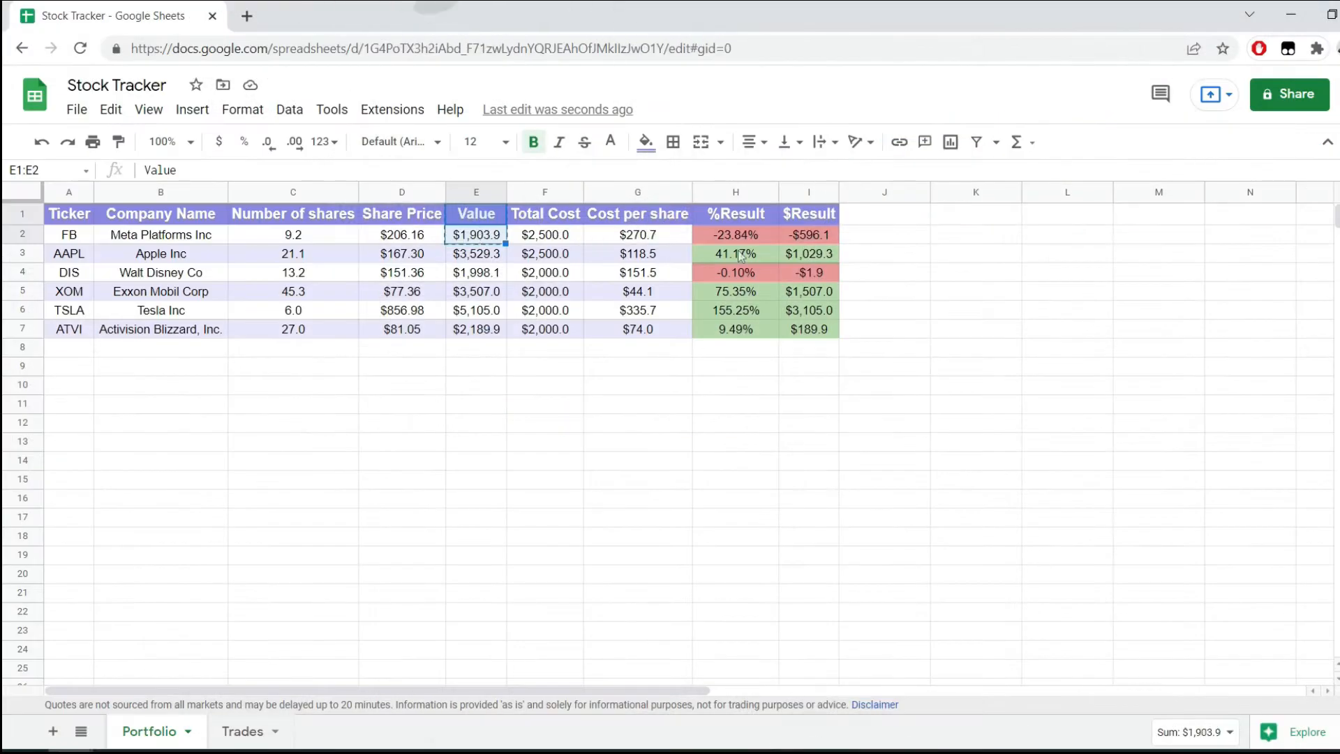
Paste the copied Value header and cell at K1 in the Portfolio sheet and rename the header "Portfolio Value".
left_click(960, 216)
type("Value $0.0")
left_click(976, 214)
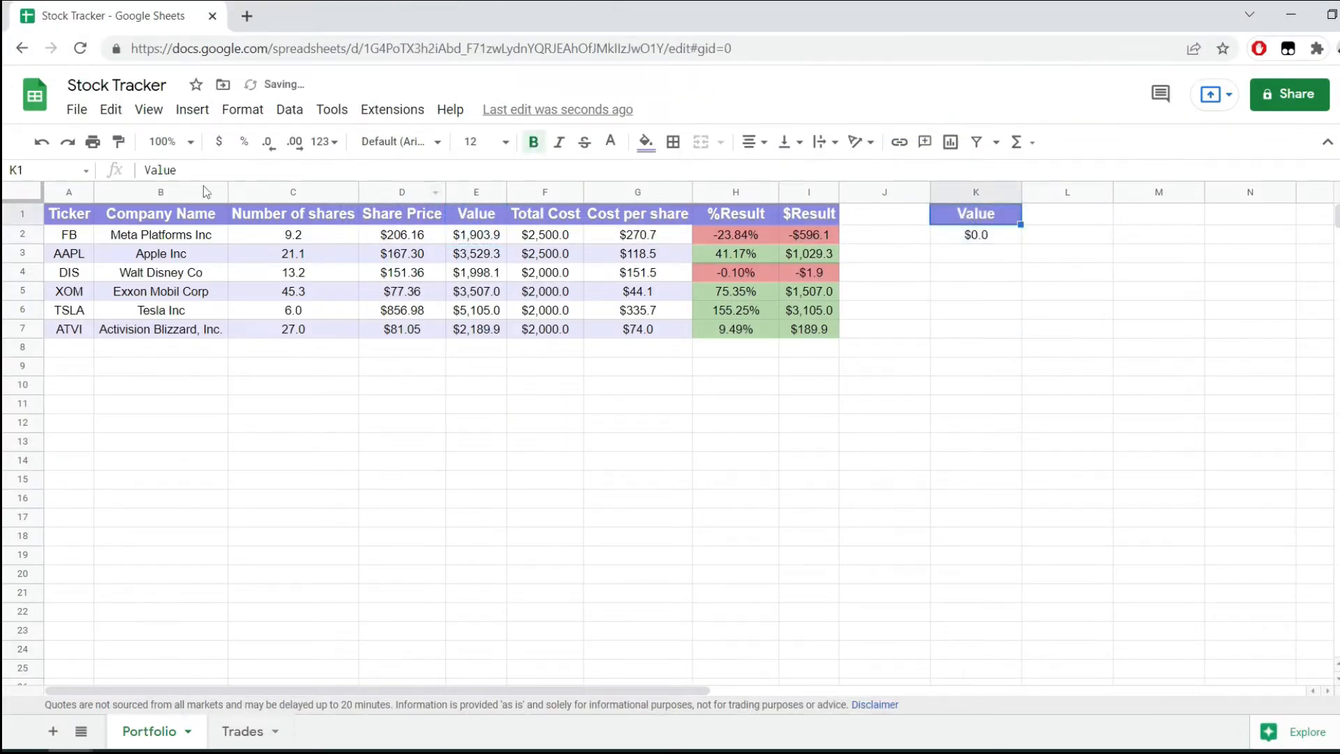
double_click(160, 170)
type("p")
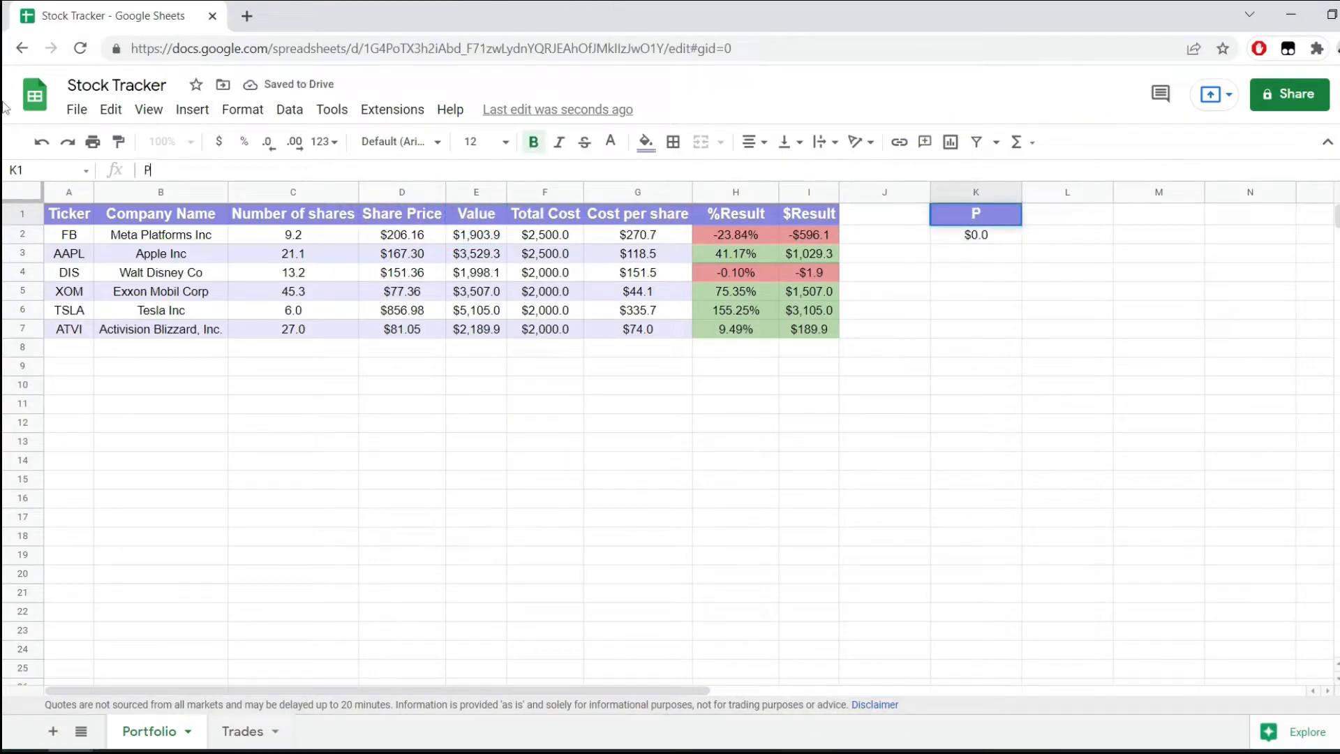
type("ortfolio Value")
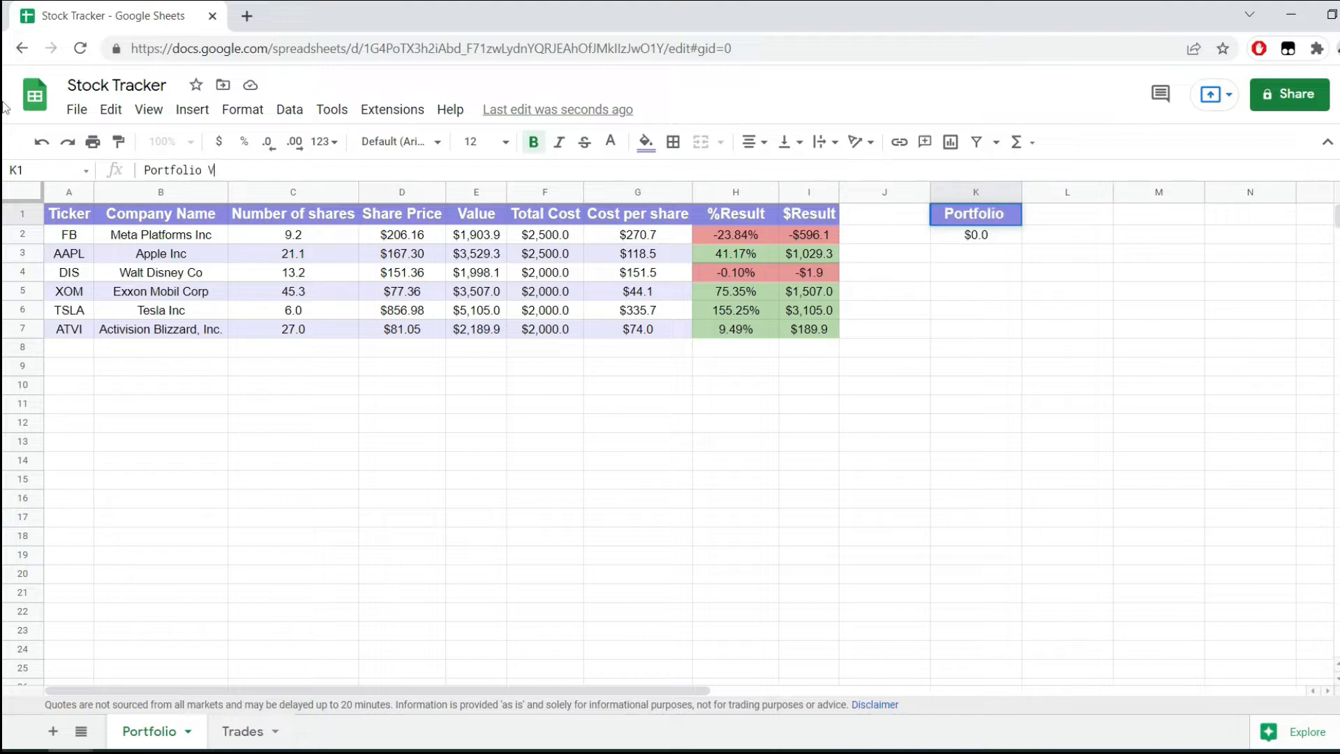
key("Return")
Total the Value column in K2 with =SUM(E:E) and widen column K to fit its header.
type("=")
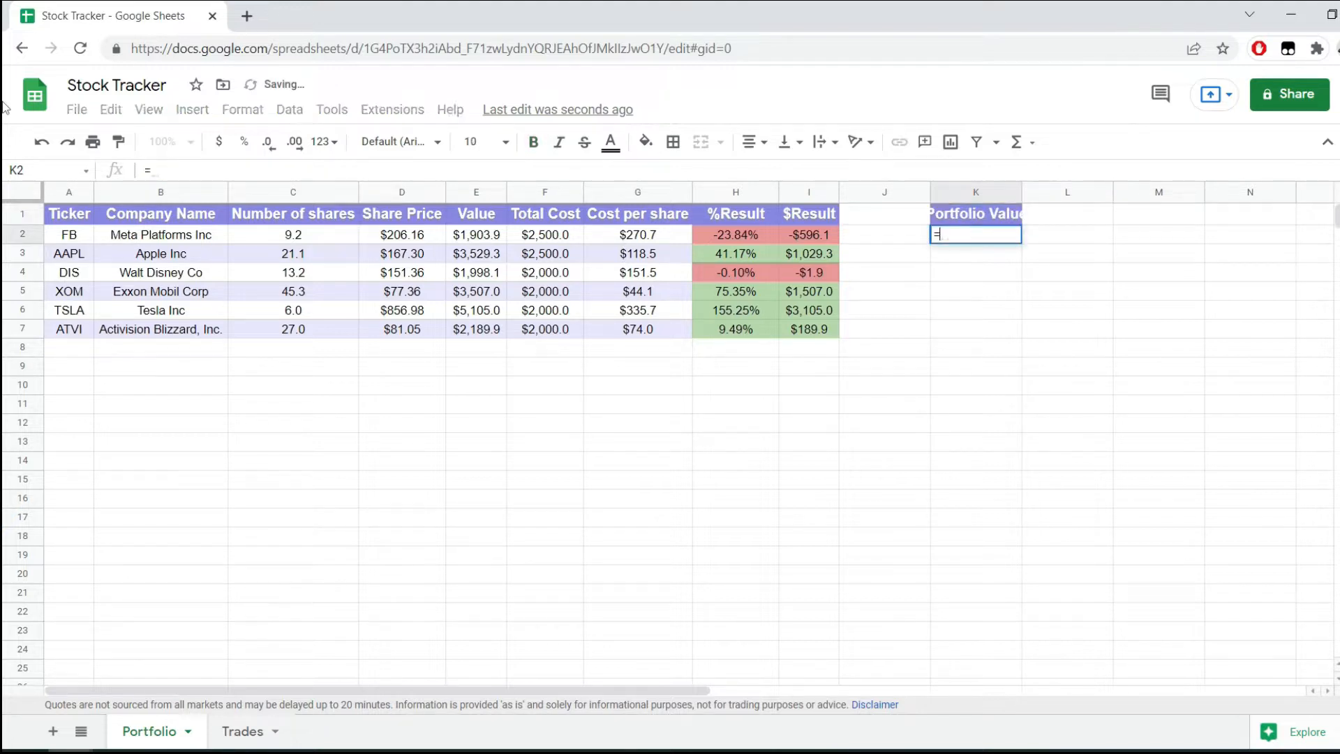
type("sum(")
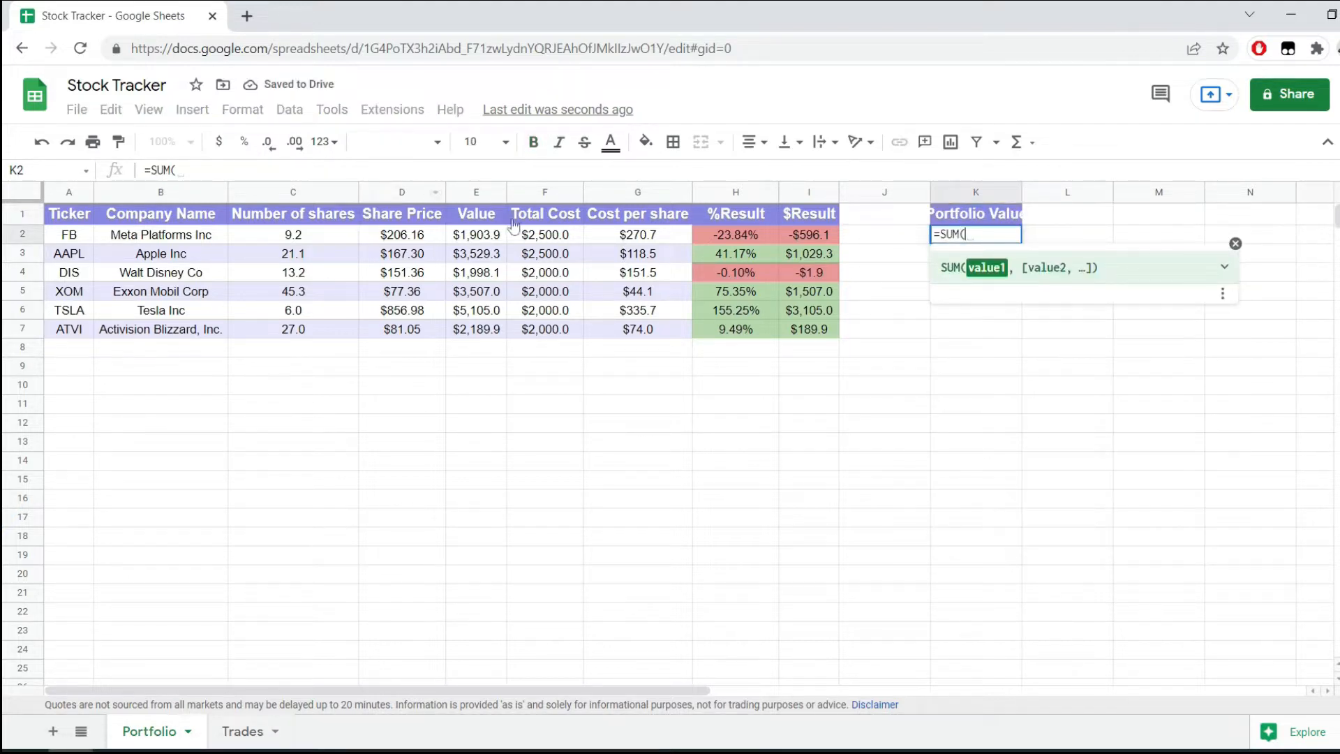
left_click(480, 193)
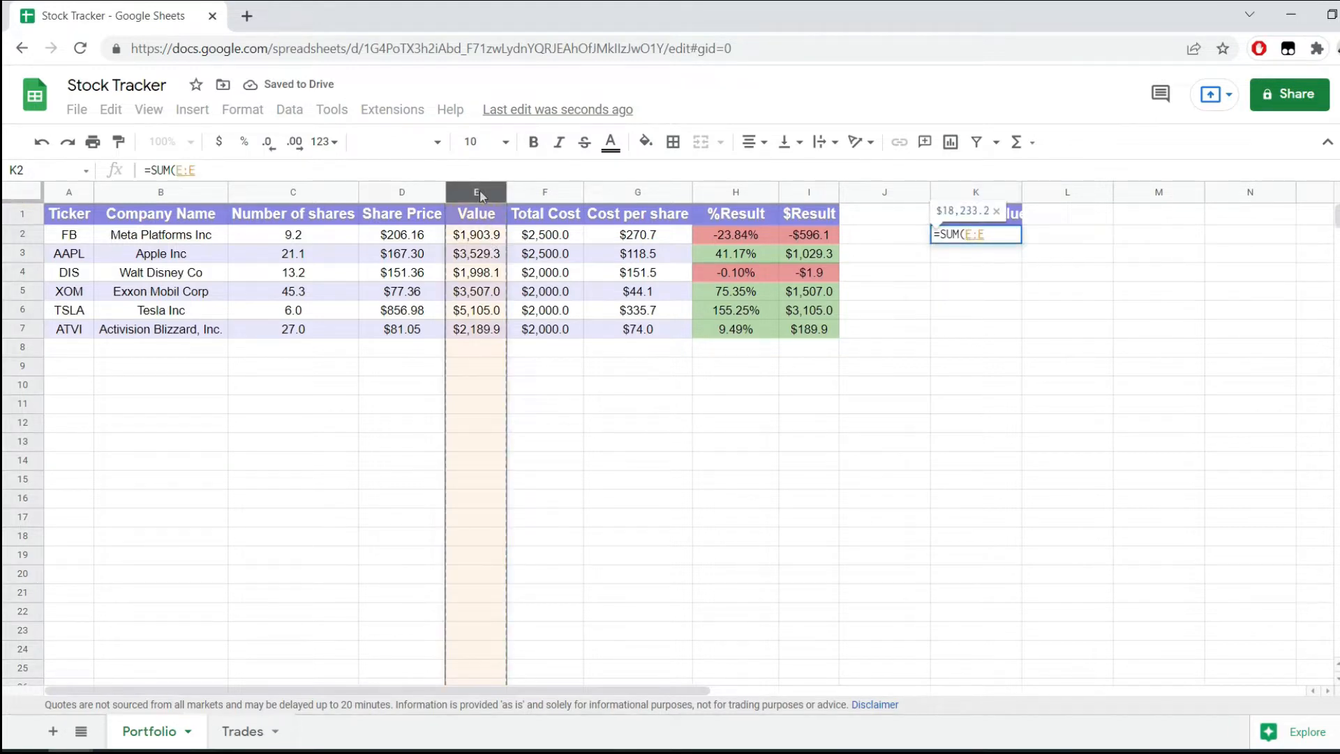
type(")")
key("Return")
left_click_drag(1021, 199, 1050, 197)
Add the header "Performance" in L1.
left_click(1083, 216)
type("Performance")
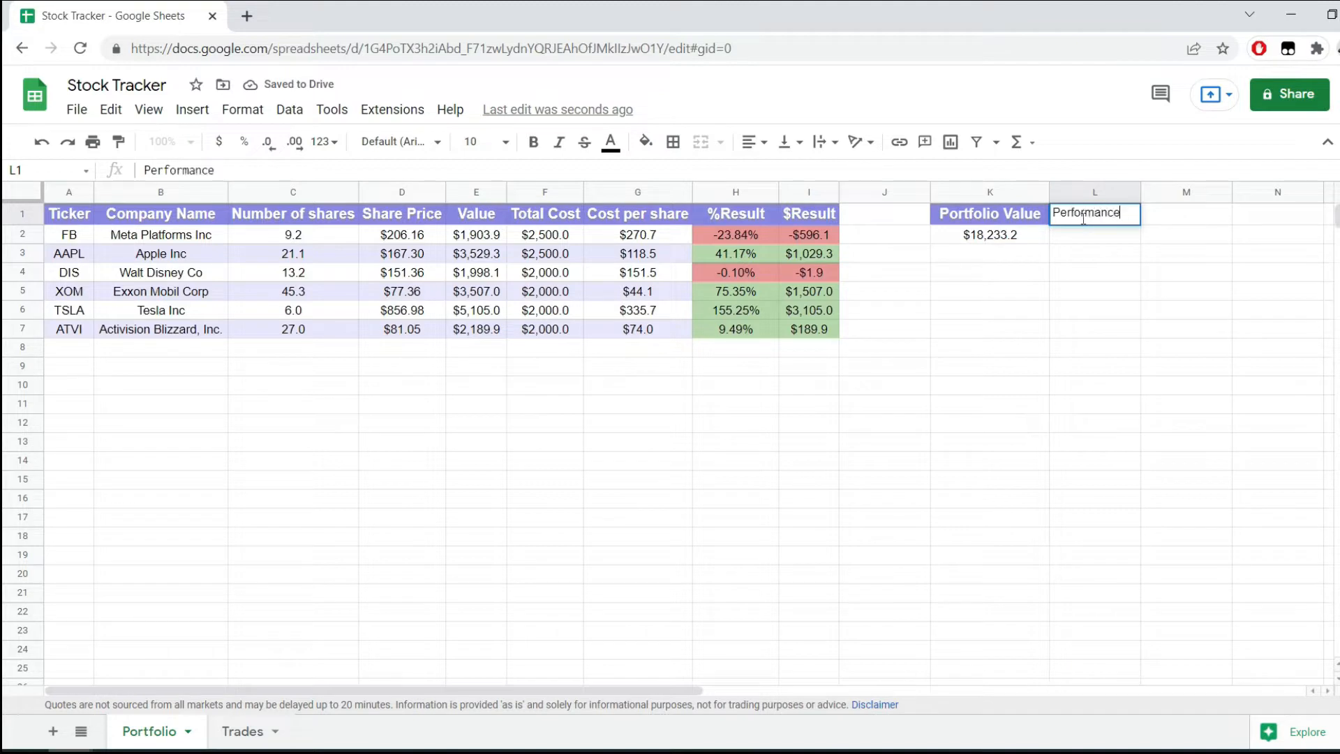
key("Return")
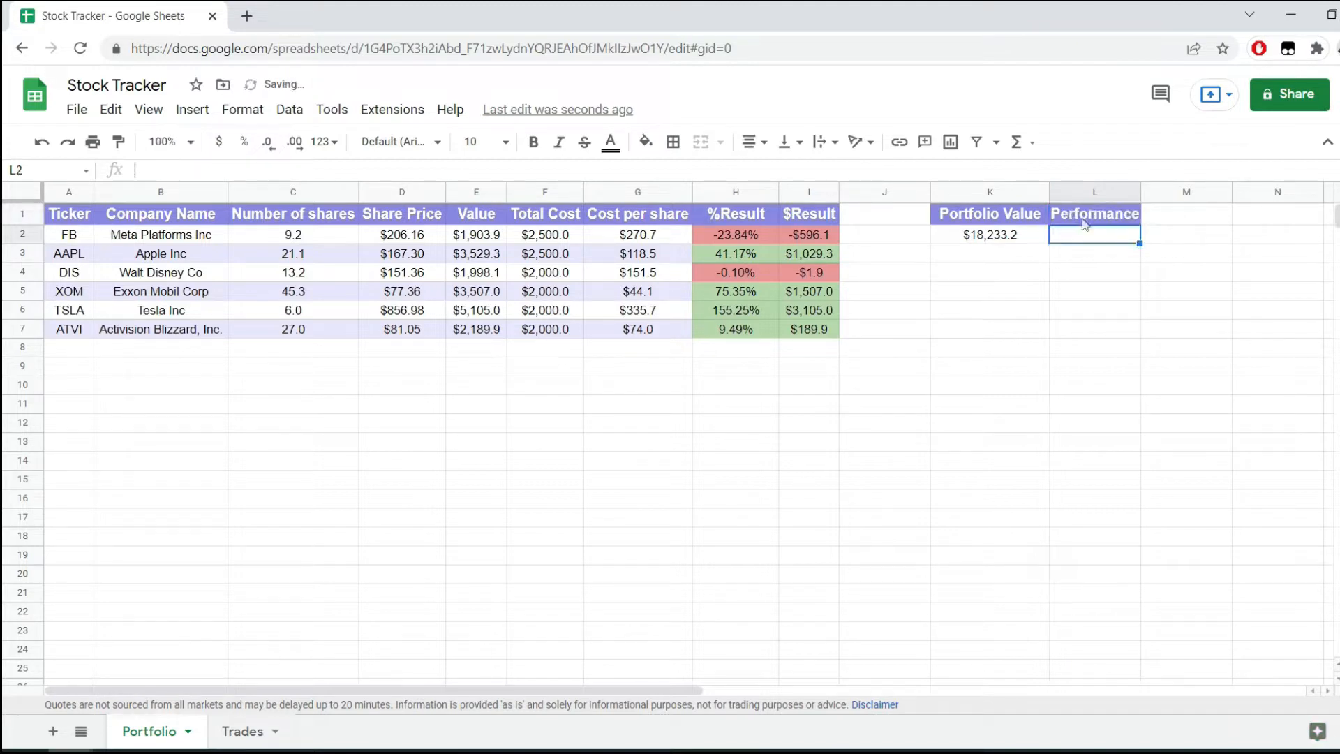
Divide the portfolio value by the summed Total Cost column in L2 with =K2/SUM(F:F).
type("=")
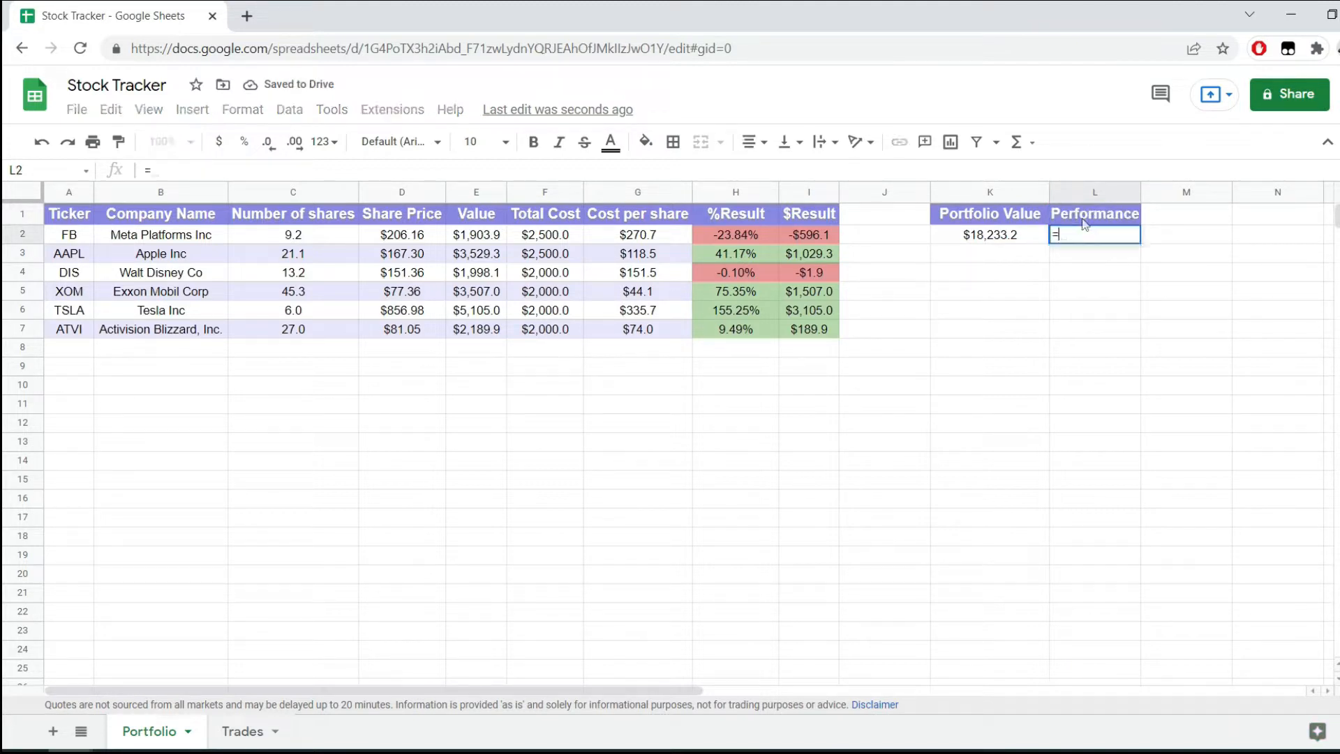
left_click(1008, 234)
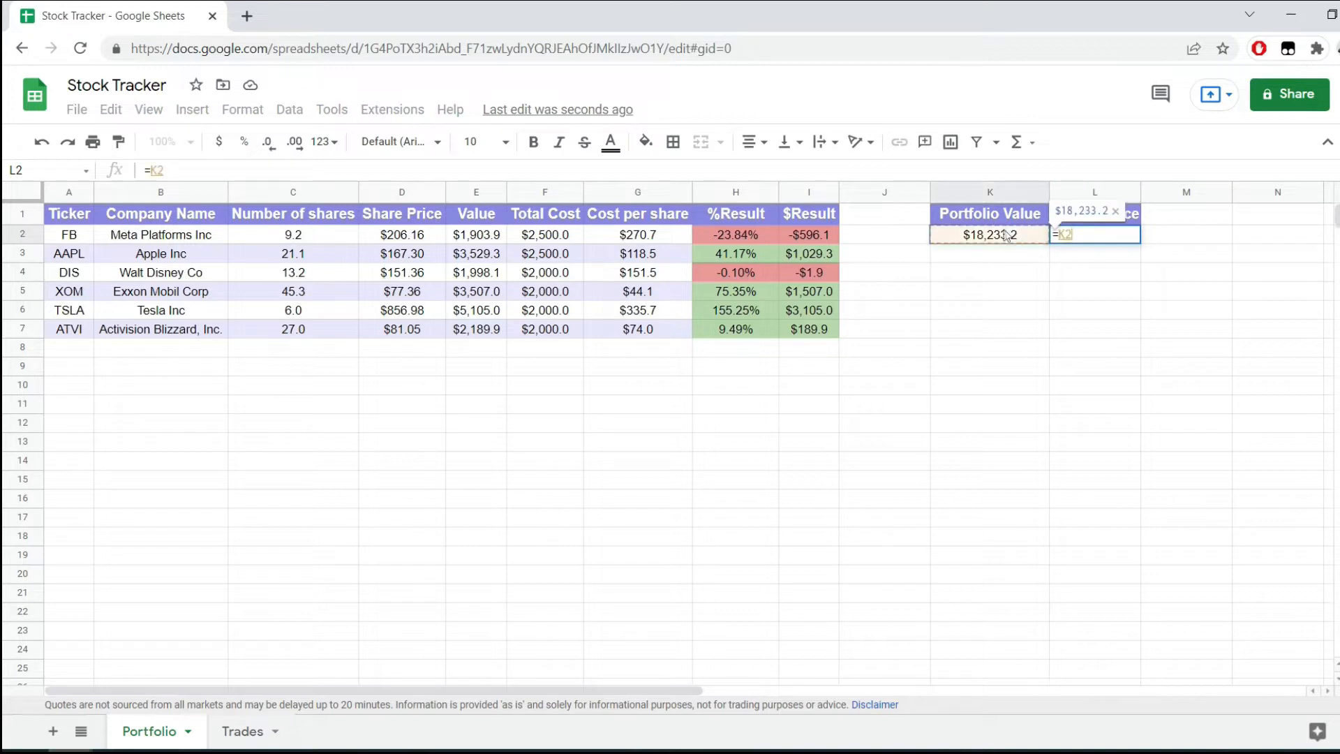
type("/SUM(")
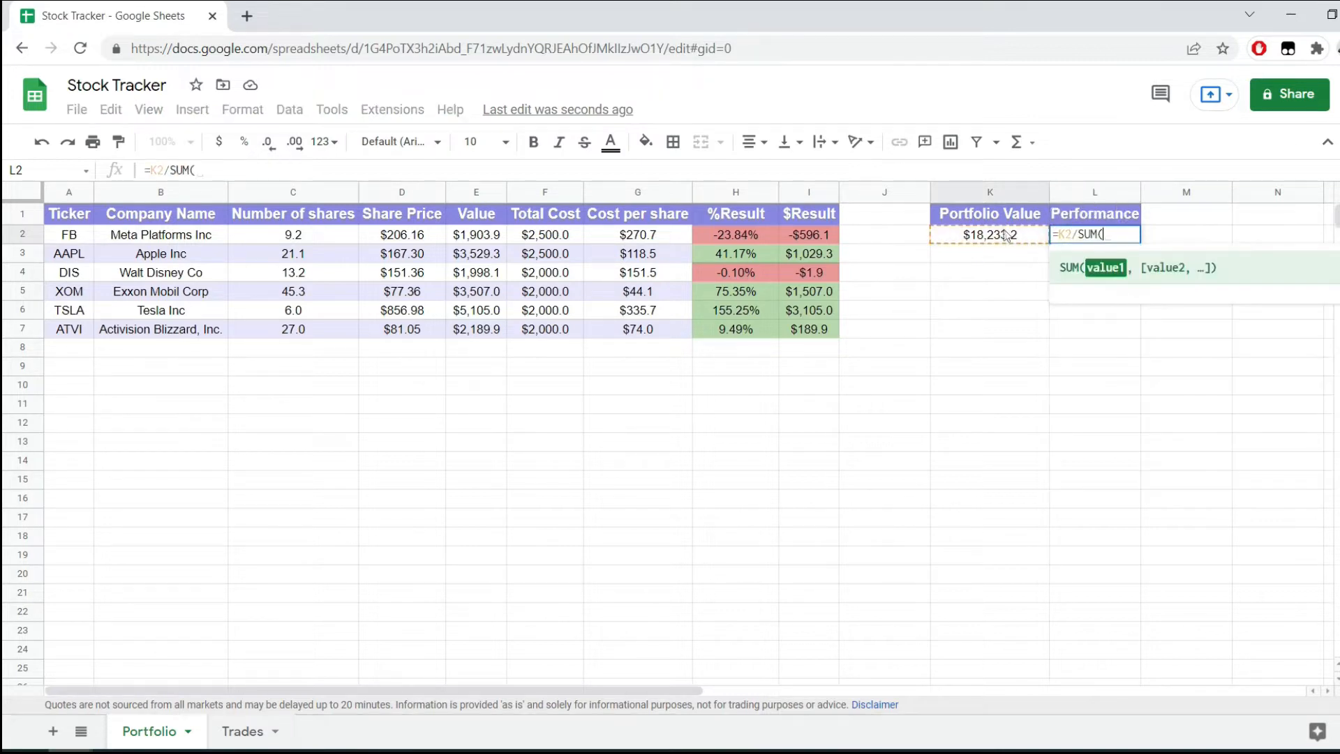
left_click(547, 192)
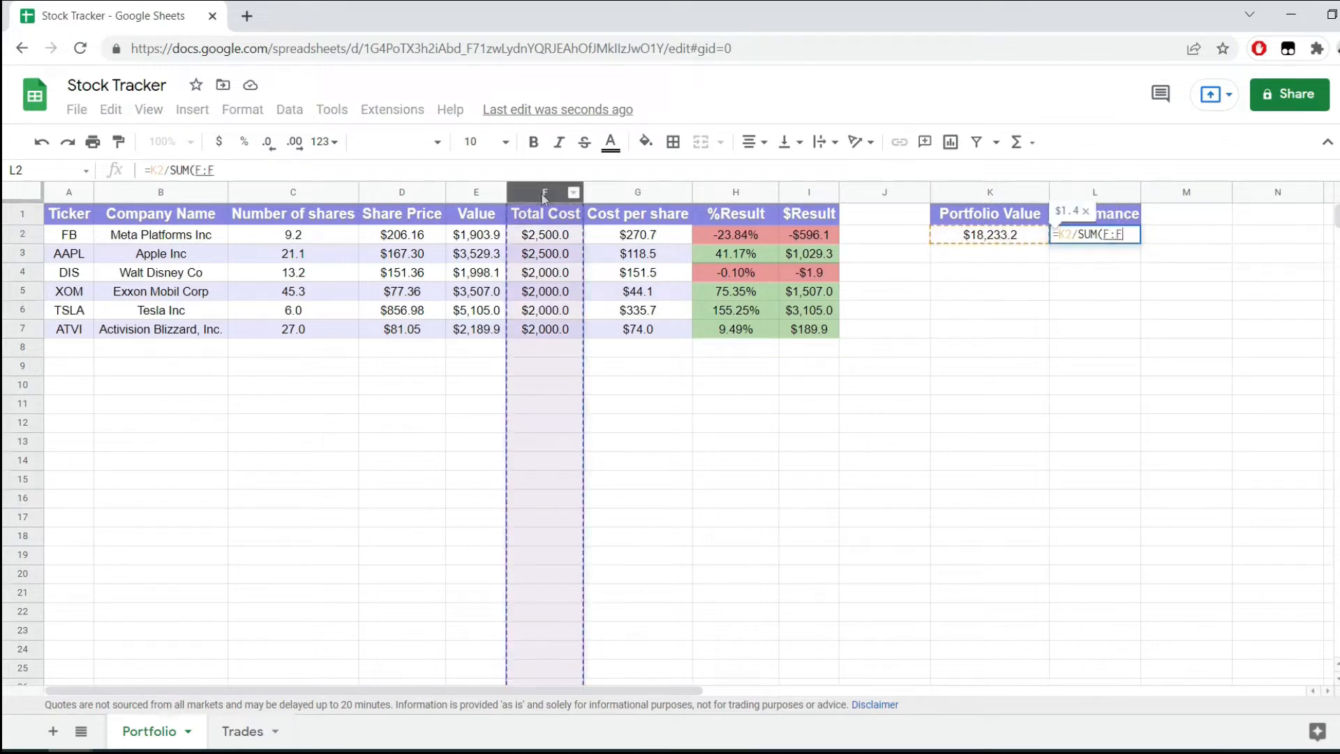
type(")")
key("Return")
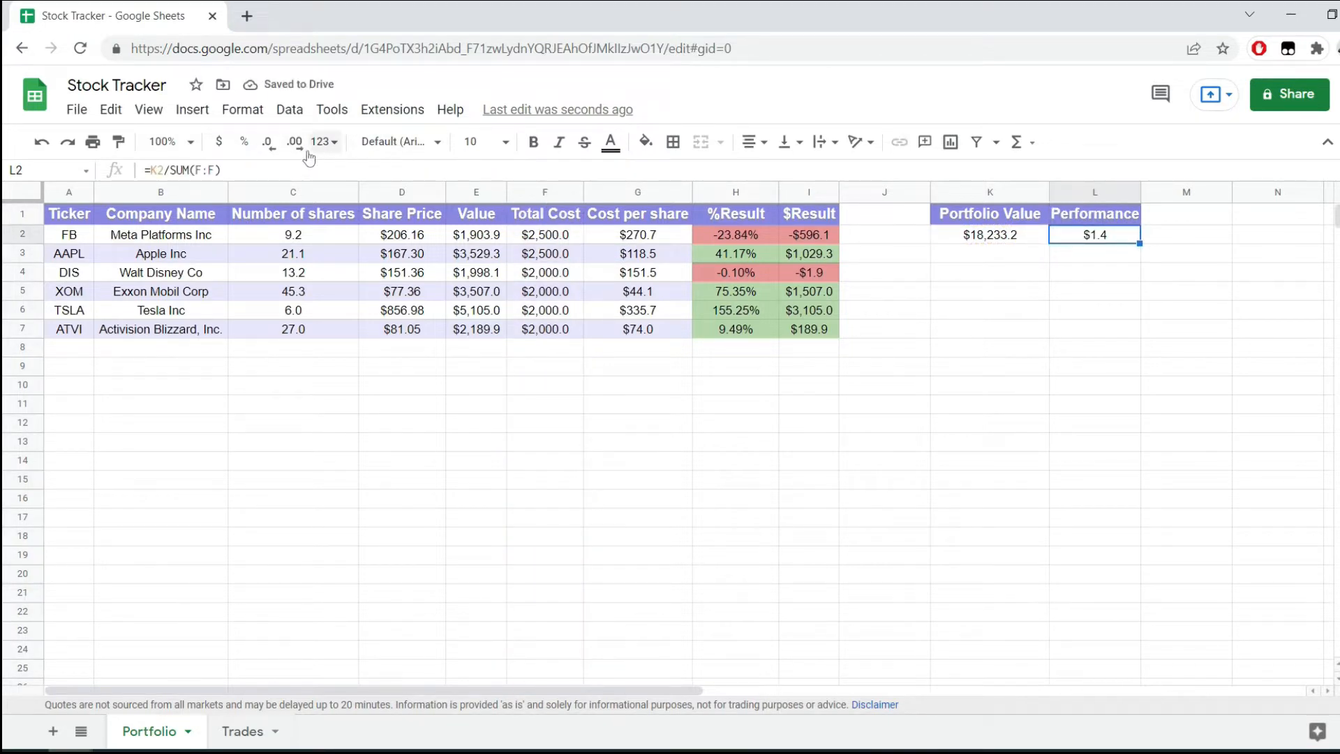
Format the Performance cell L2 as a plain number.
left_click(242, 109)
mouse_move(269, 185)
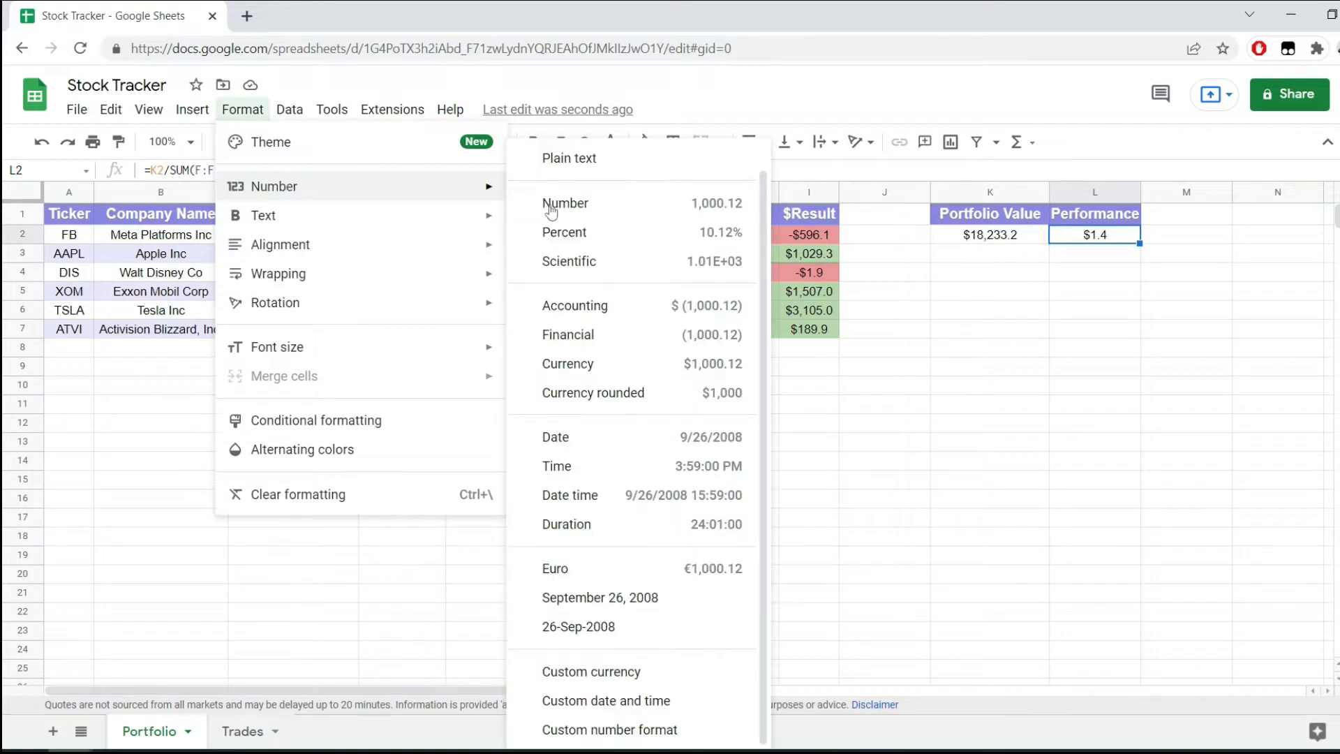
left_click(551, 203)
Extend the L2 formula to =K2/SUM(F:F)-1 and format the cell as a percentage.
left_click(340, 166)
type("-1")
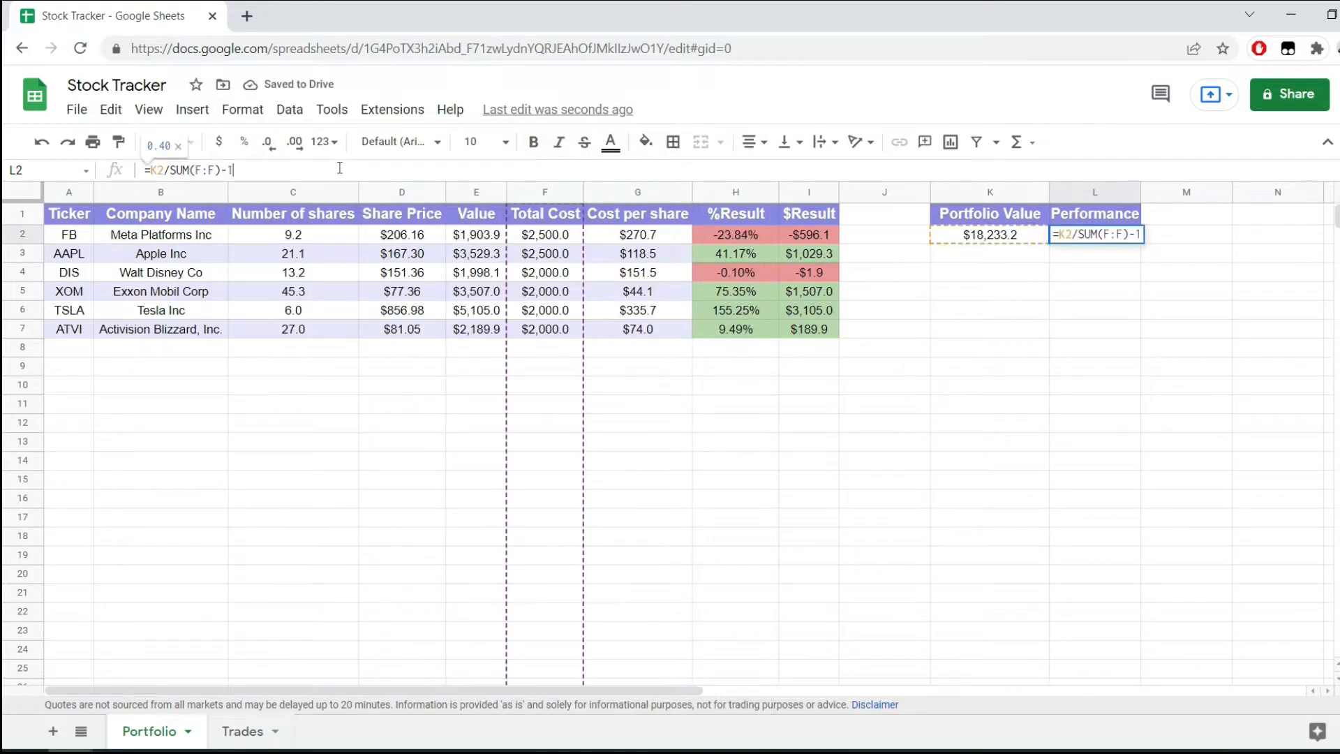
key("Return")
key("Up")
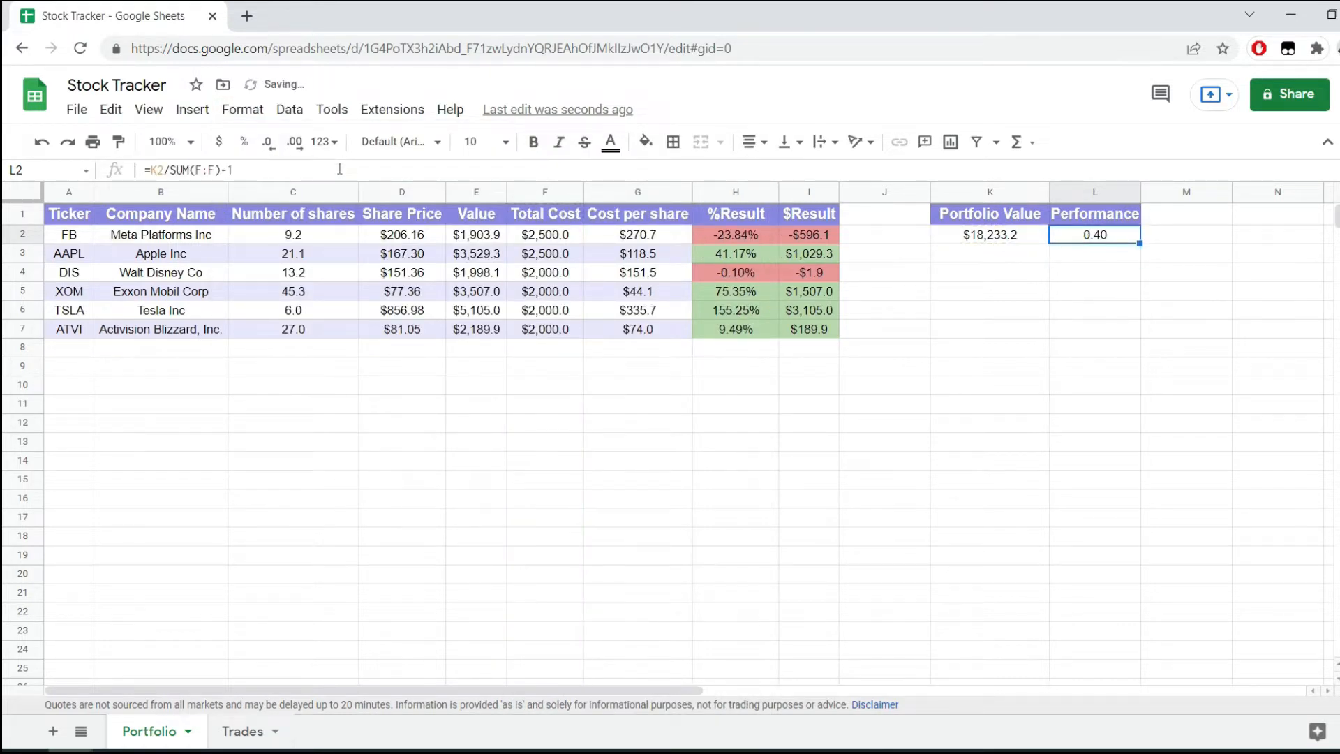
left_click(246, 143)
left_click(1101, 272)
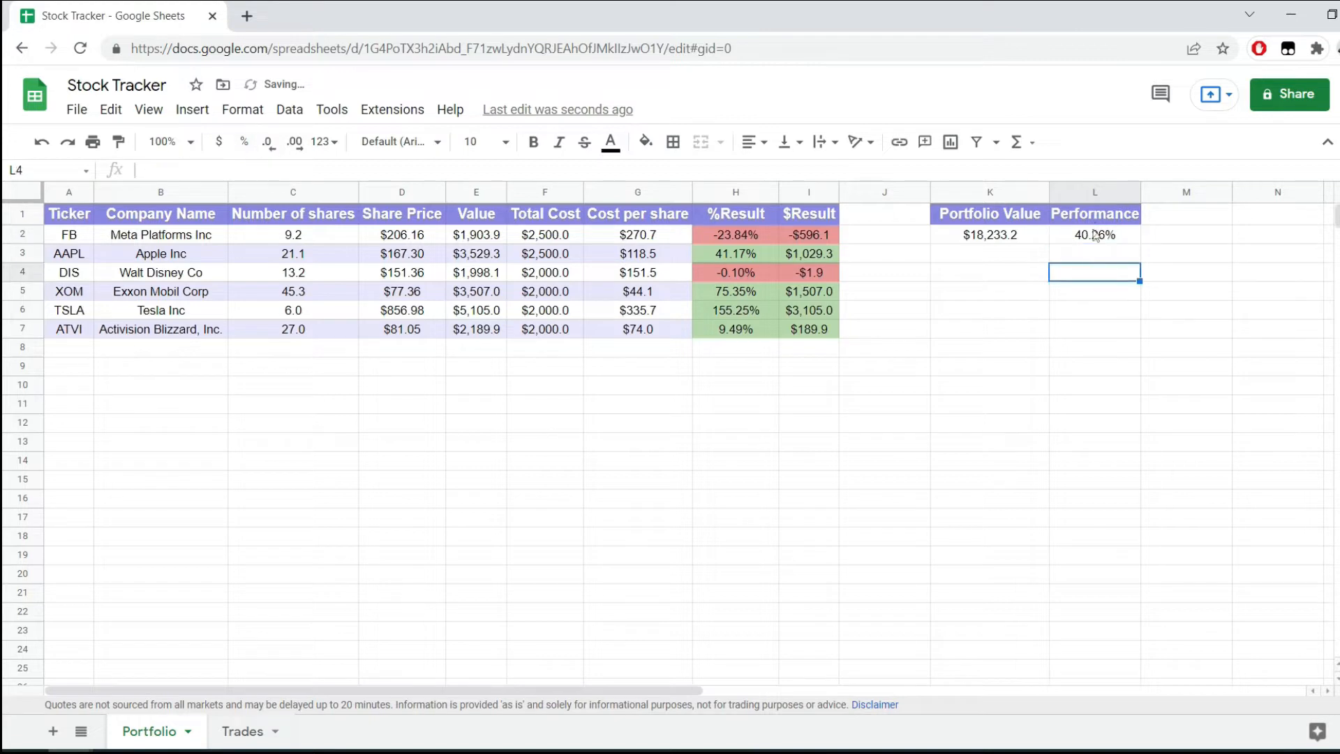
Copy the conditional formatting of the first %Result cell, H2, onto the Performance cell L2.
left_click(1100, 237)
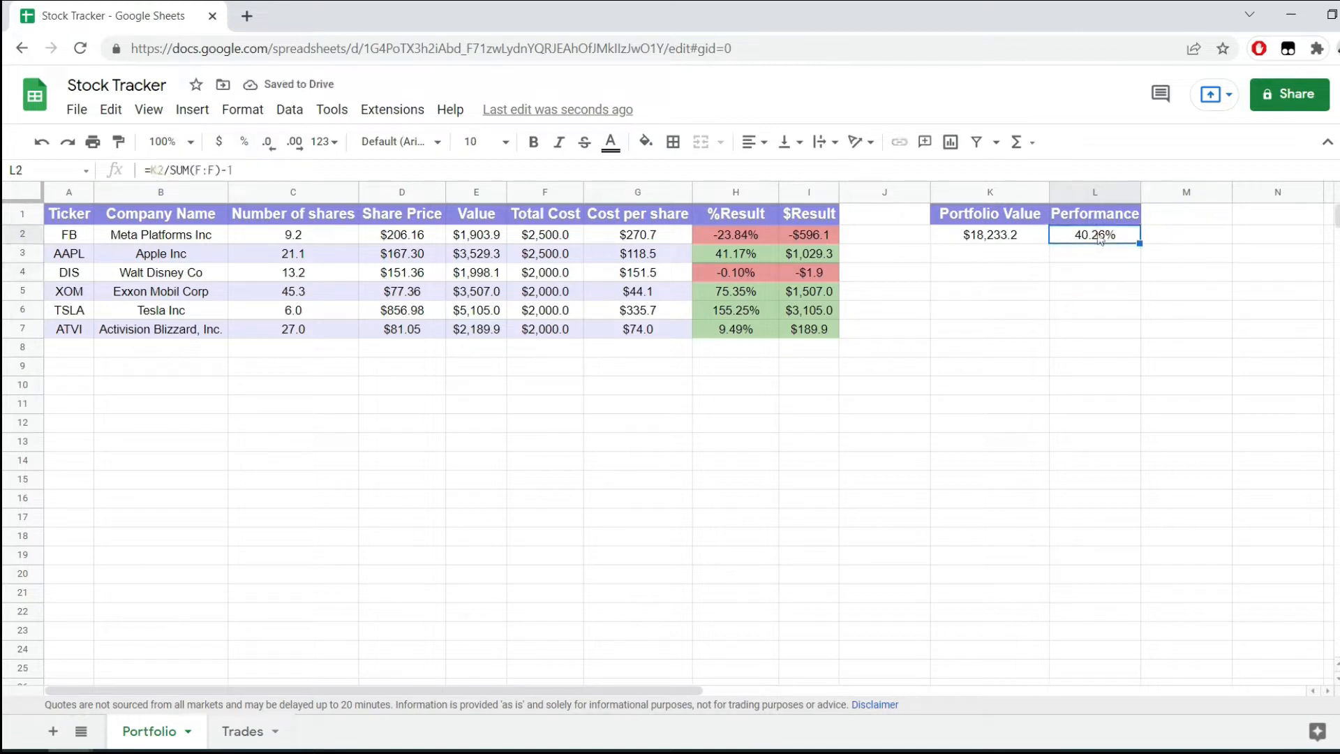
left_click(739, 241)
key("ctrl+c")
left_click(1096, 243)
key("ctrl+alt+v")
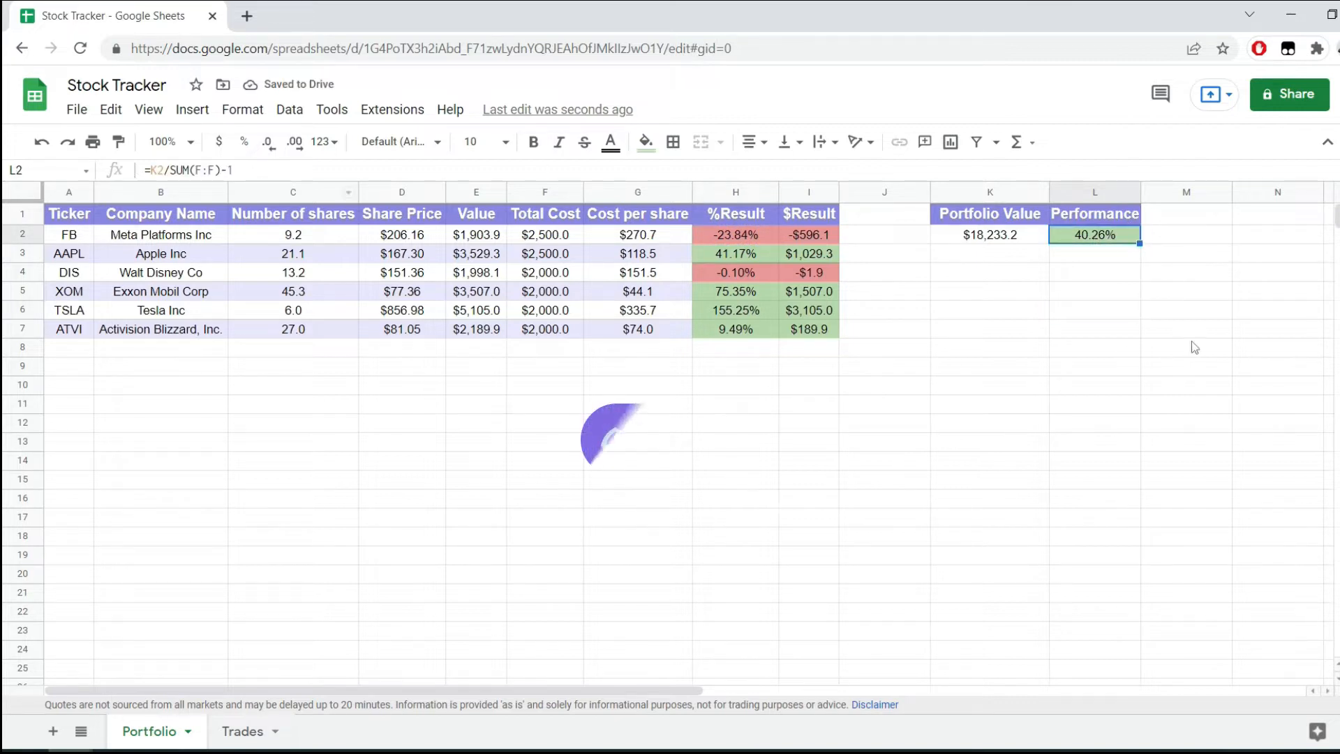
left_click(970, 239)
left_click(1090, 229)
left_click(987, 216)
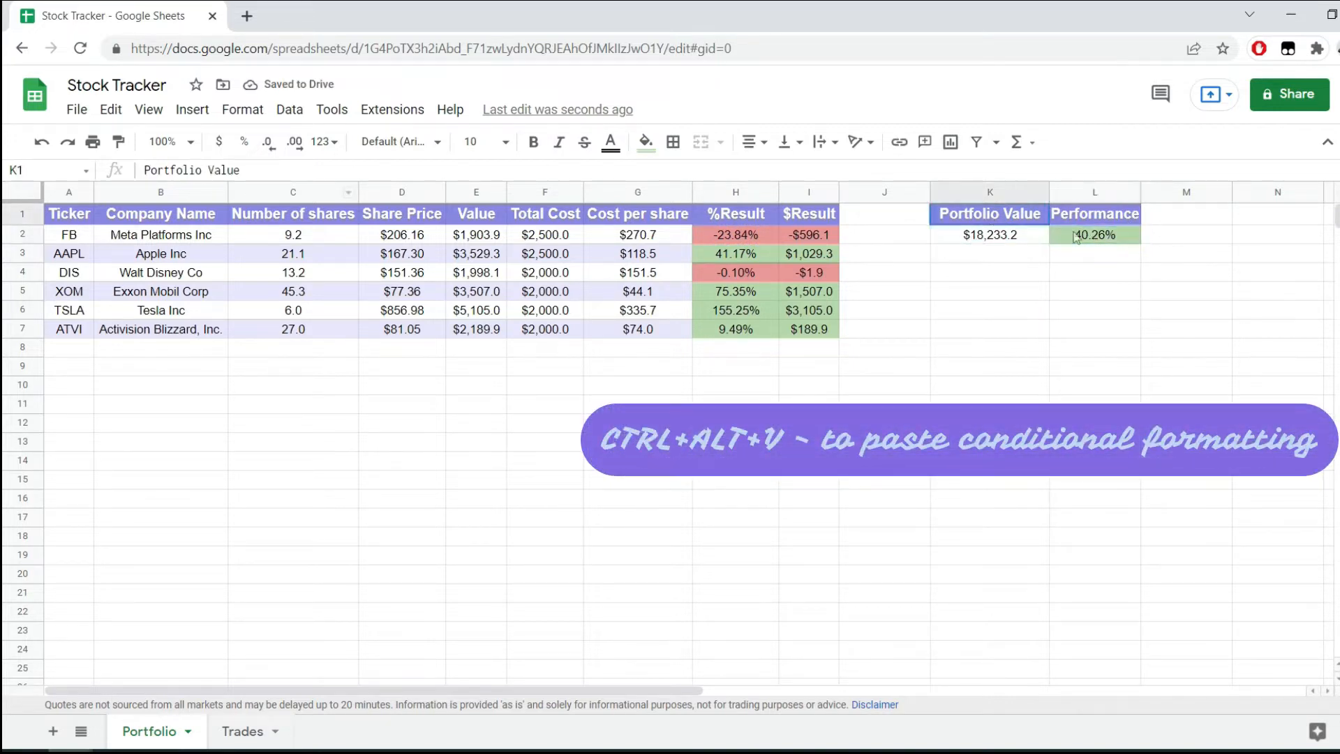
left_click(1078, 292)
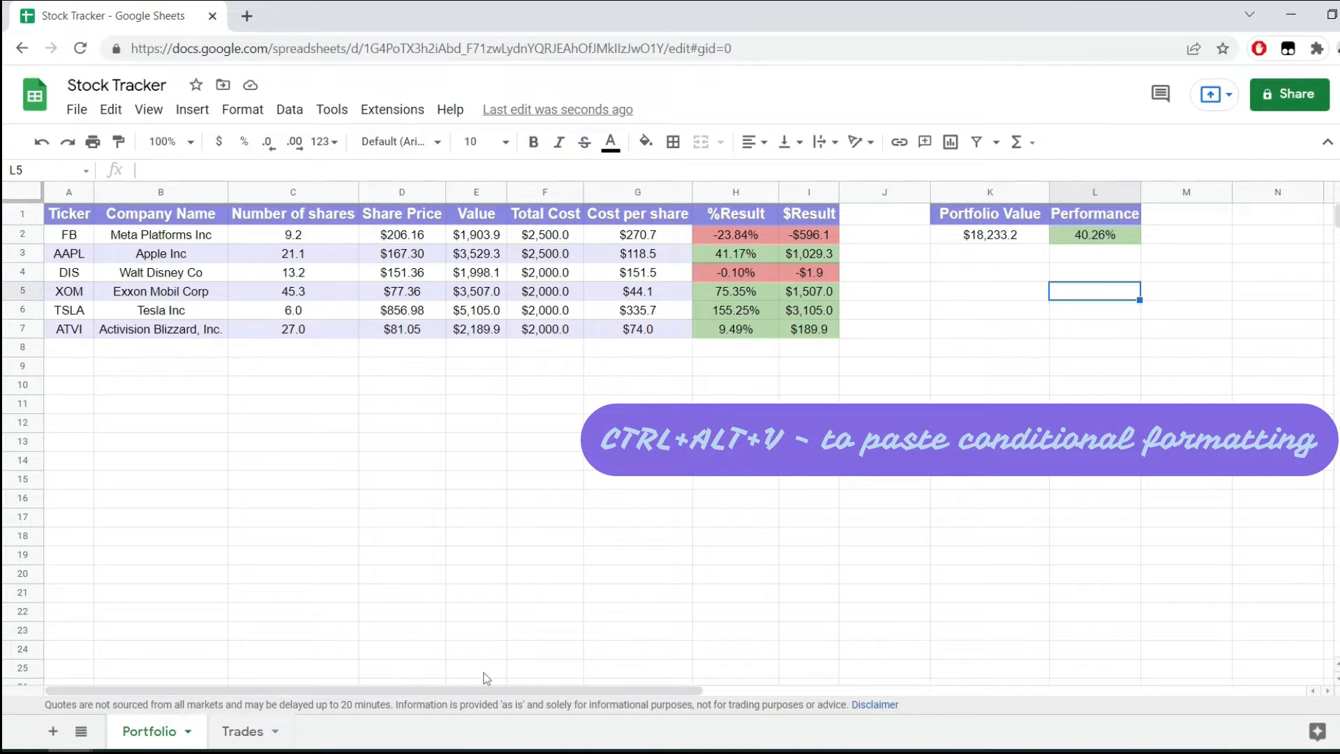
Add the header "VOO" in E1 of the Trades sheet.
left_click(244, 731)
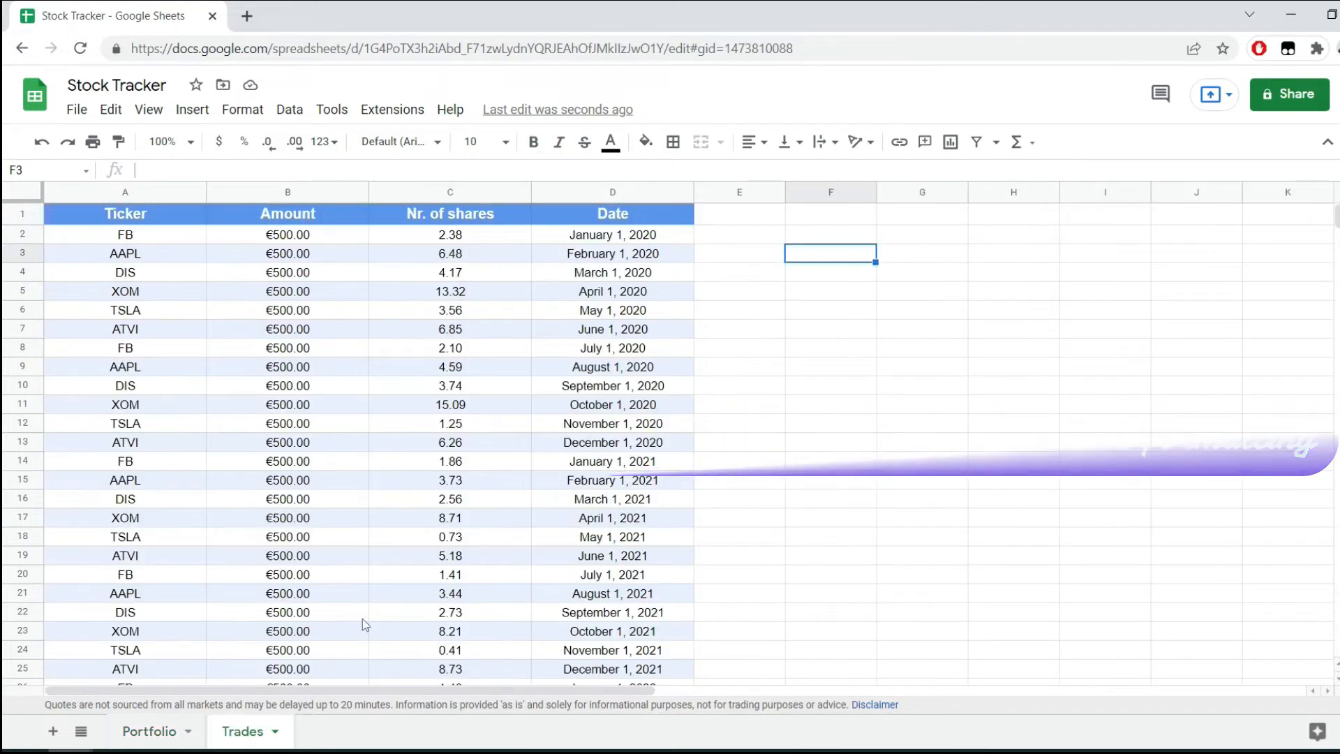
left_click(733, 217)
type("V")
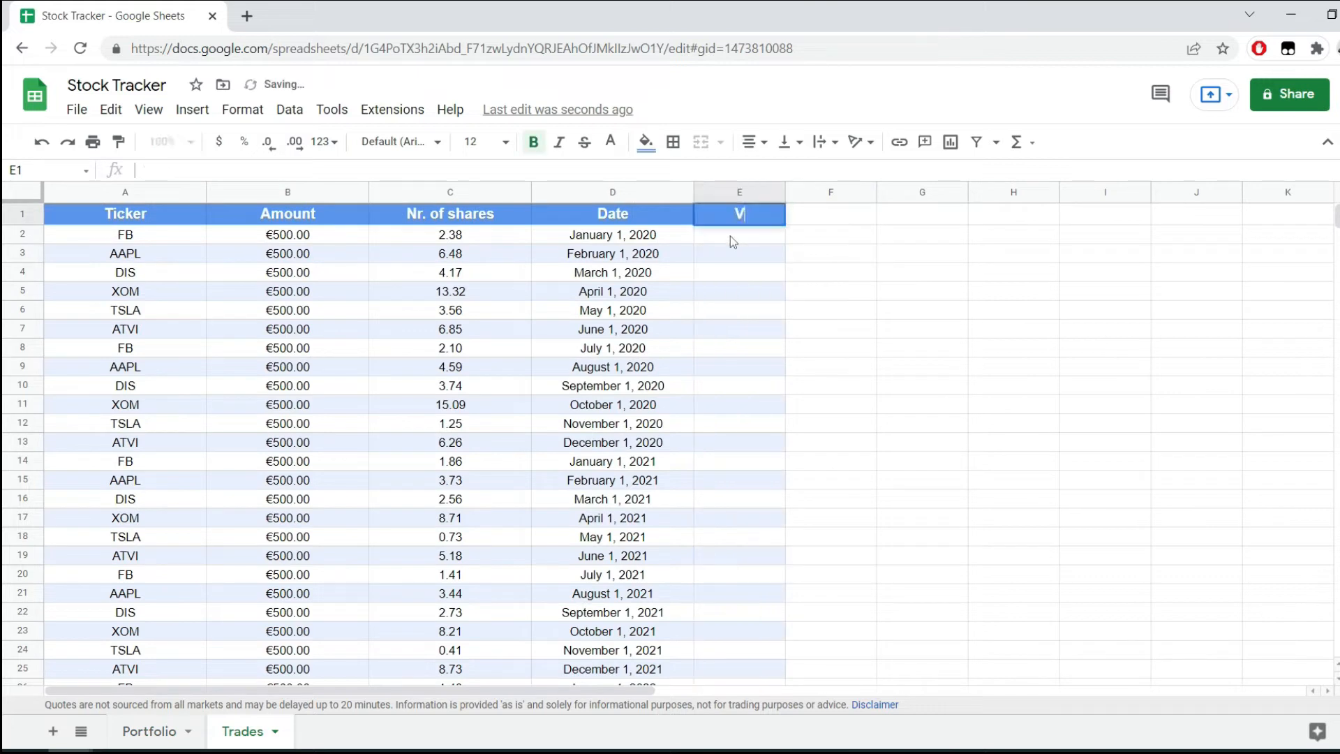
type("OO")
key("Return")
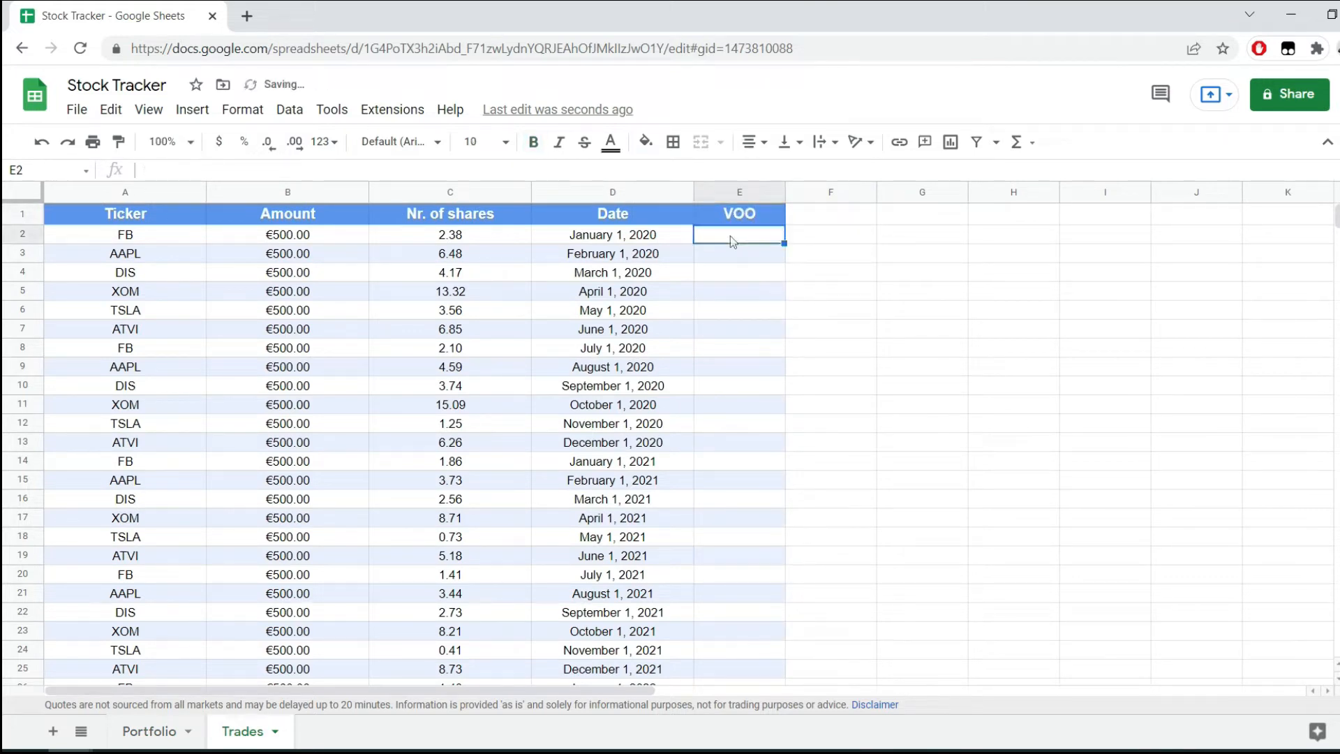
type("=go")
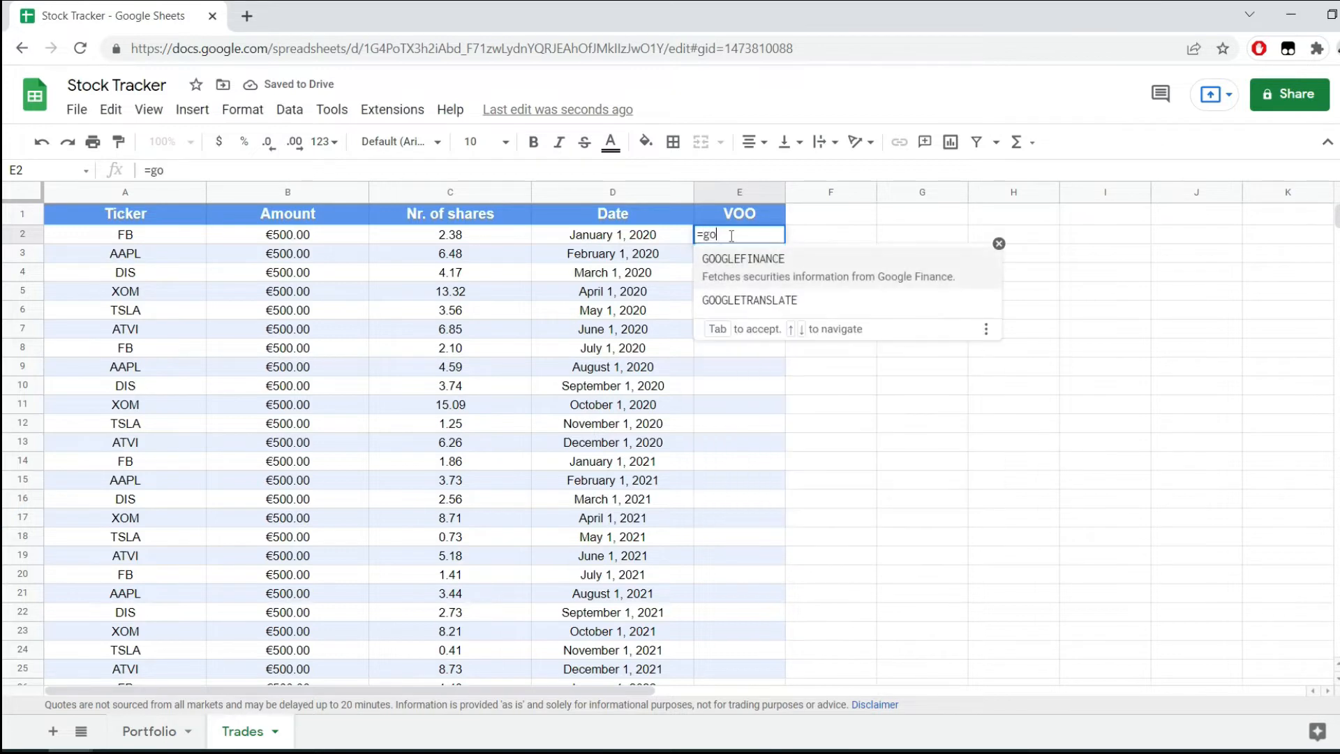
key("Tab")
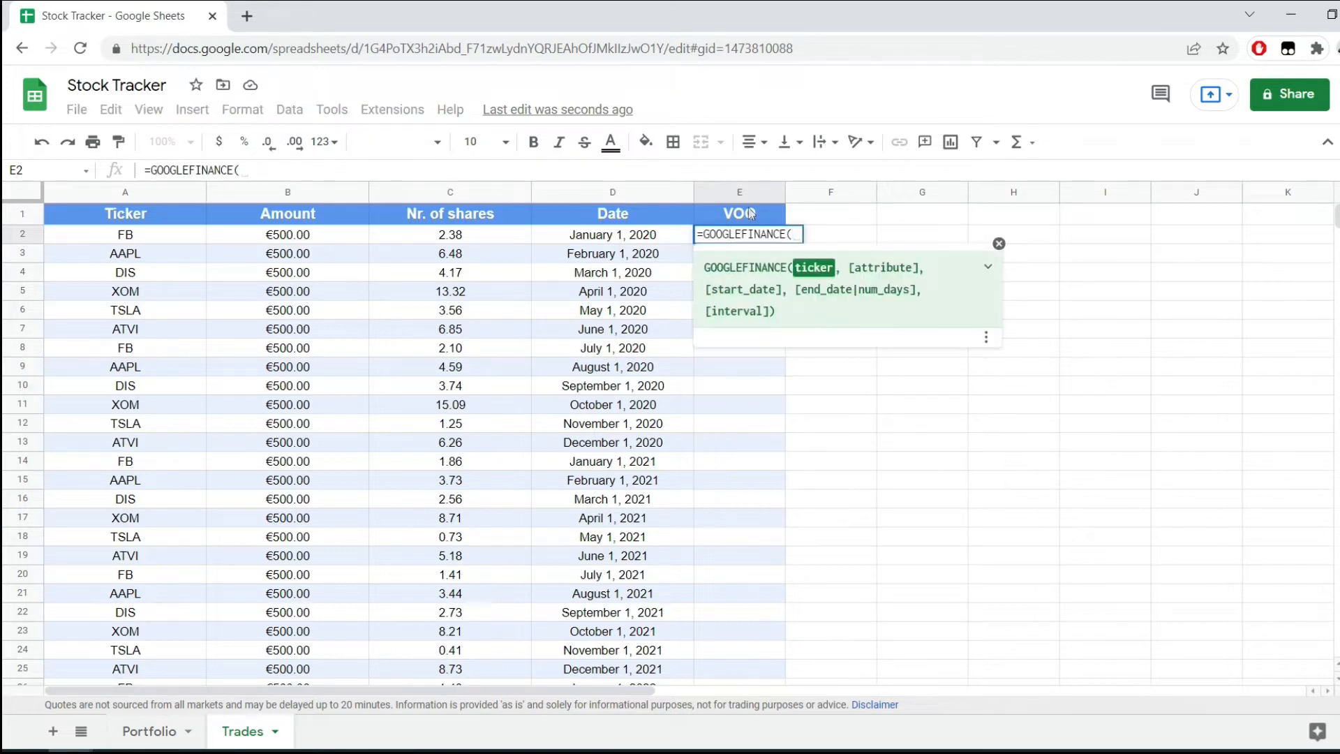
key("Escape")
Copy the INDEX(GOOGLEFINANCE(A2,"price",D2),2,2) part of the C2 formula into E2, leaving C2 as it is.
left_click(482, 234)
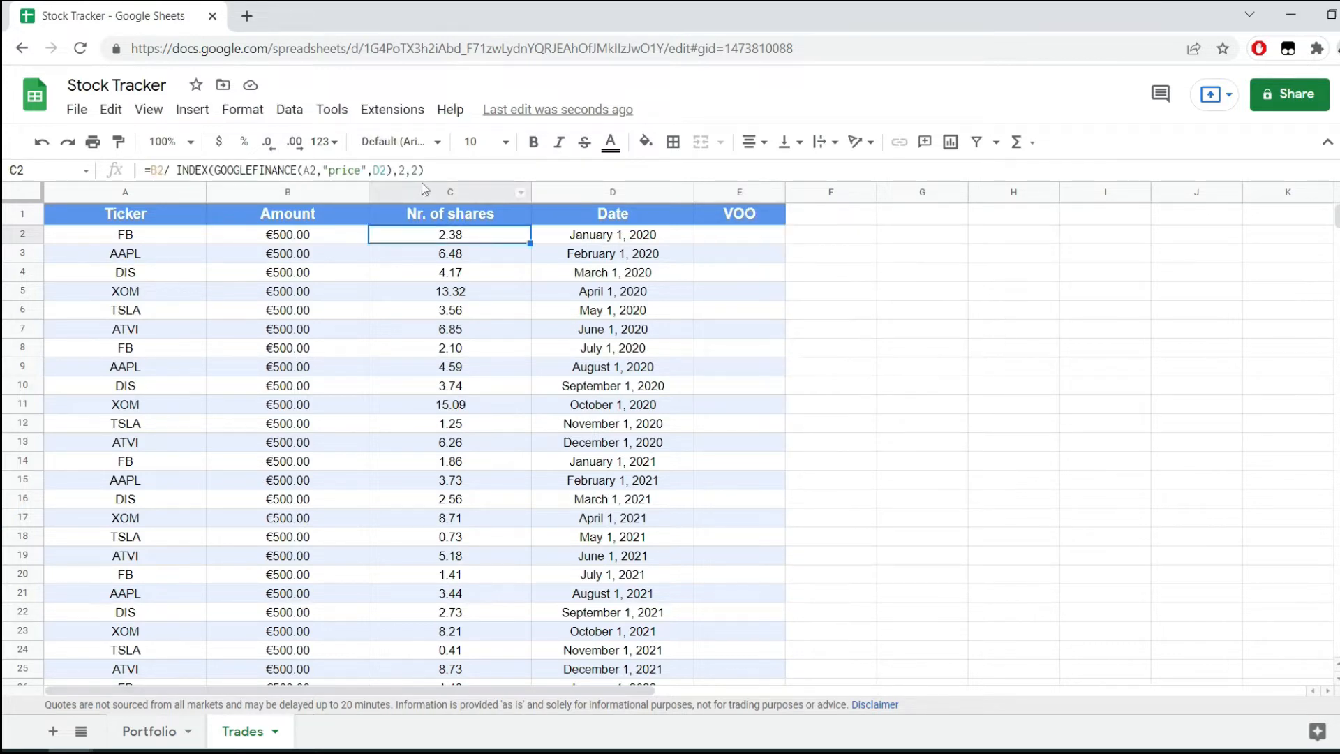
left_click_drag(455, 167, 180, 173)
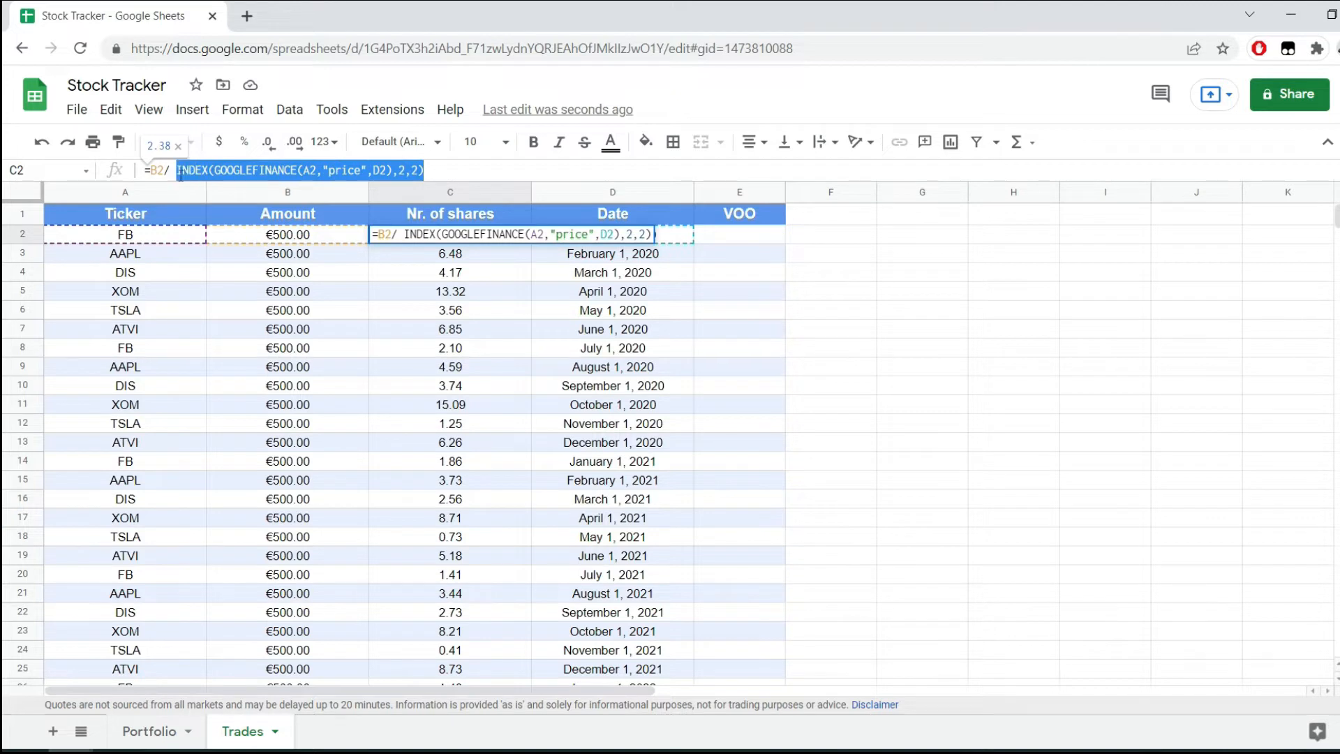
key("Escape")
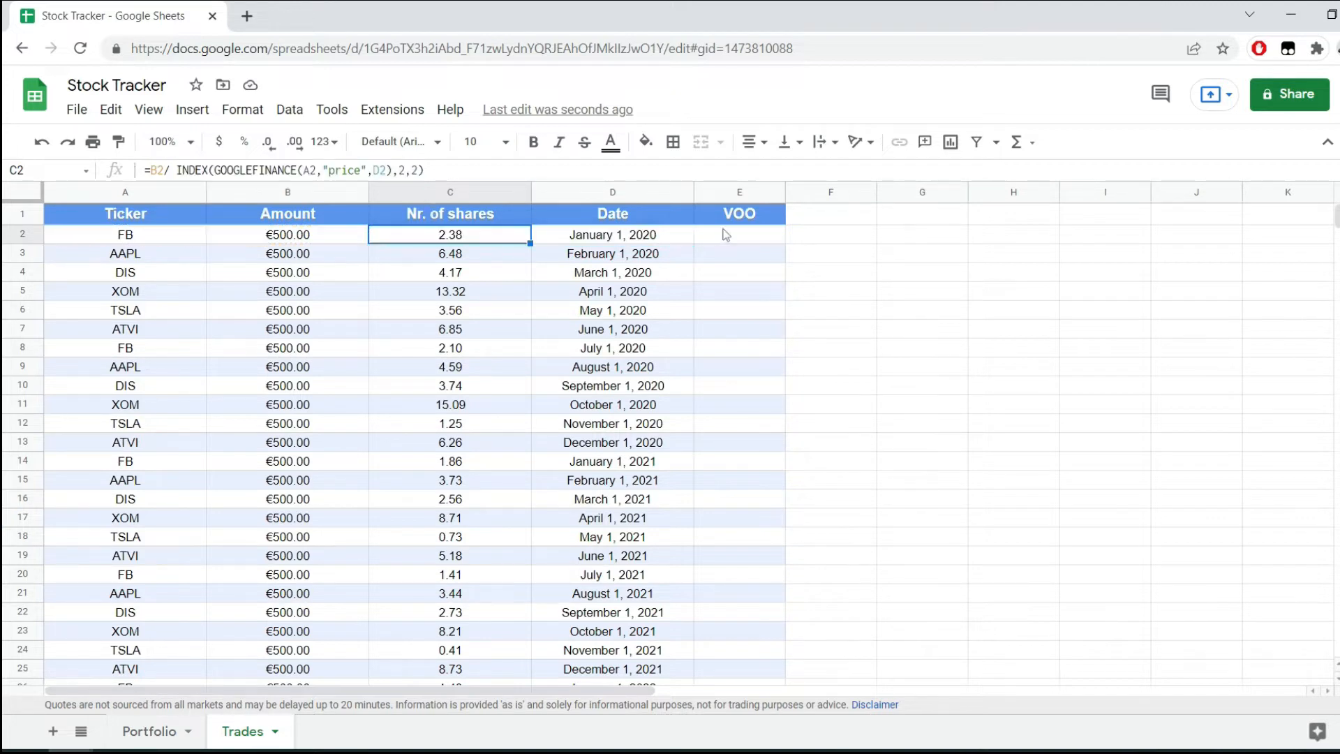
left_click(733, 242)
left_click(280, 170)
key("ctrl+v")
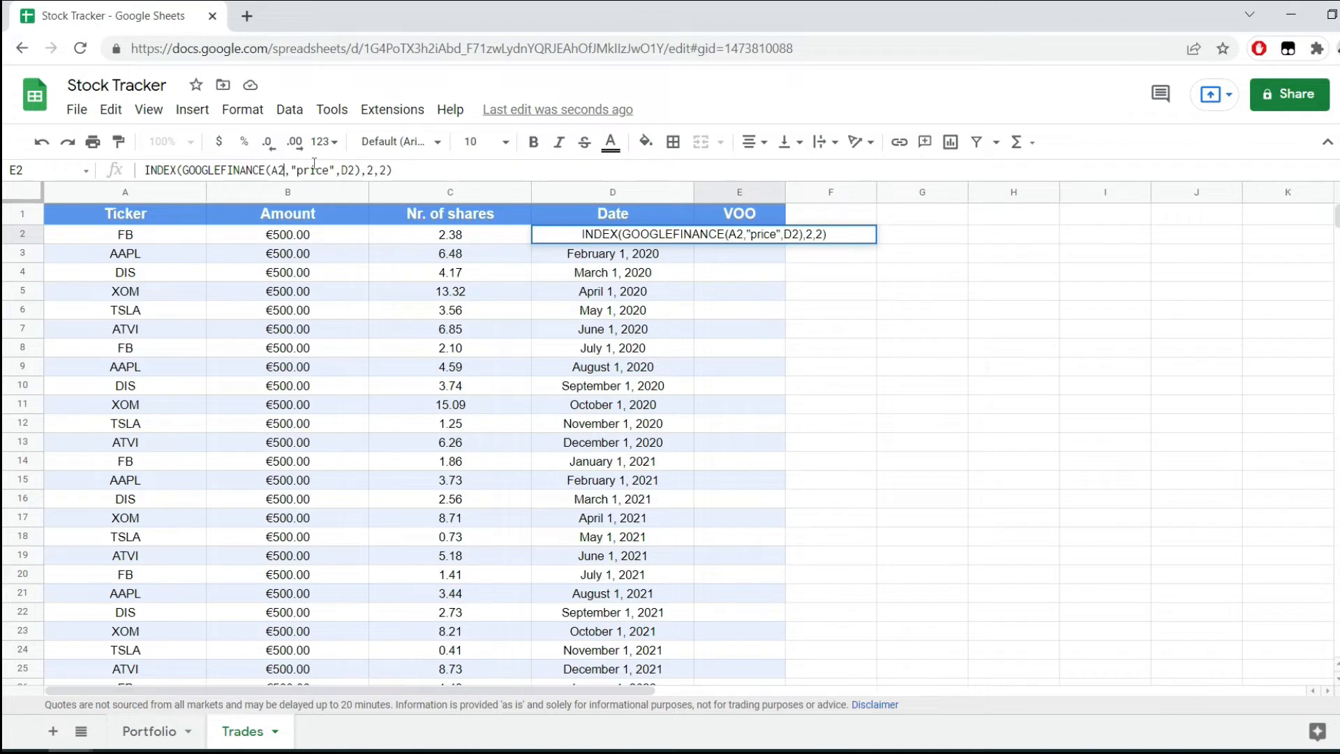
Change the ticker reference in the pasted E2 expression to E1.
key("BackSpace")
type("E1")
key("Return")
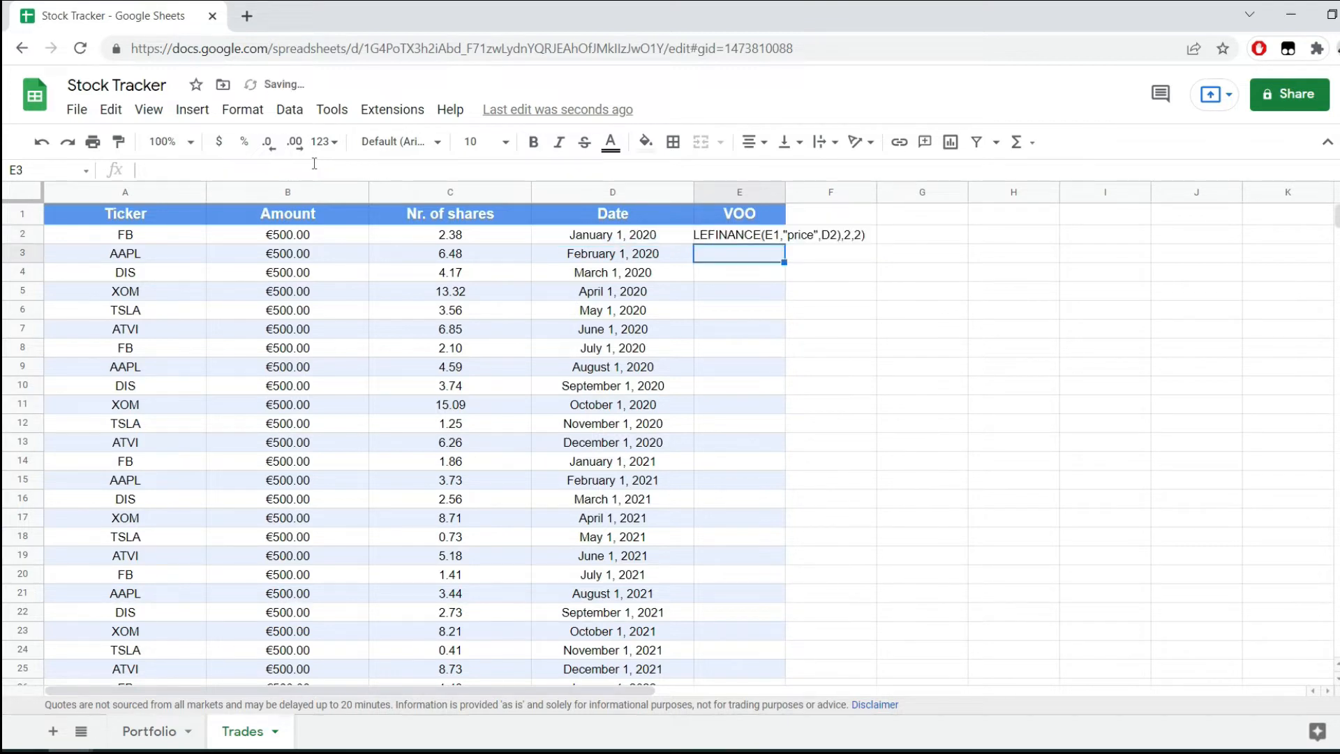
Turn the E2 text into a working formula by adding an equals sign at its beginning.
key("Up")
key("Return")
key("Home")
type("=")
key("Return")
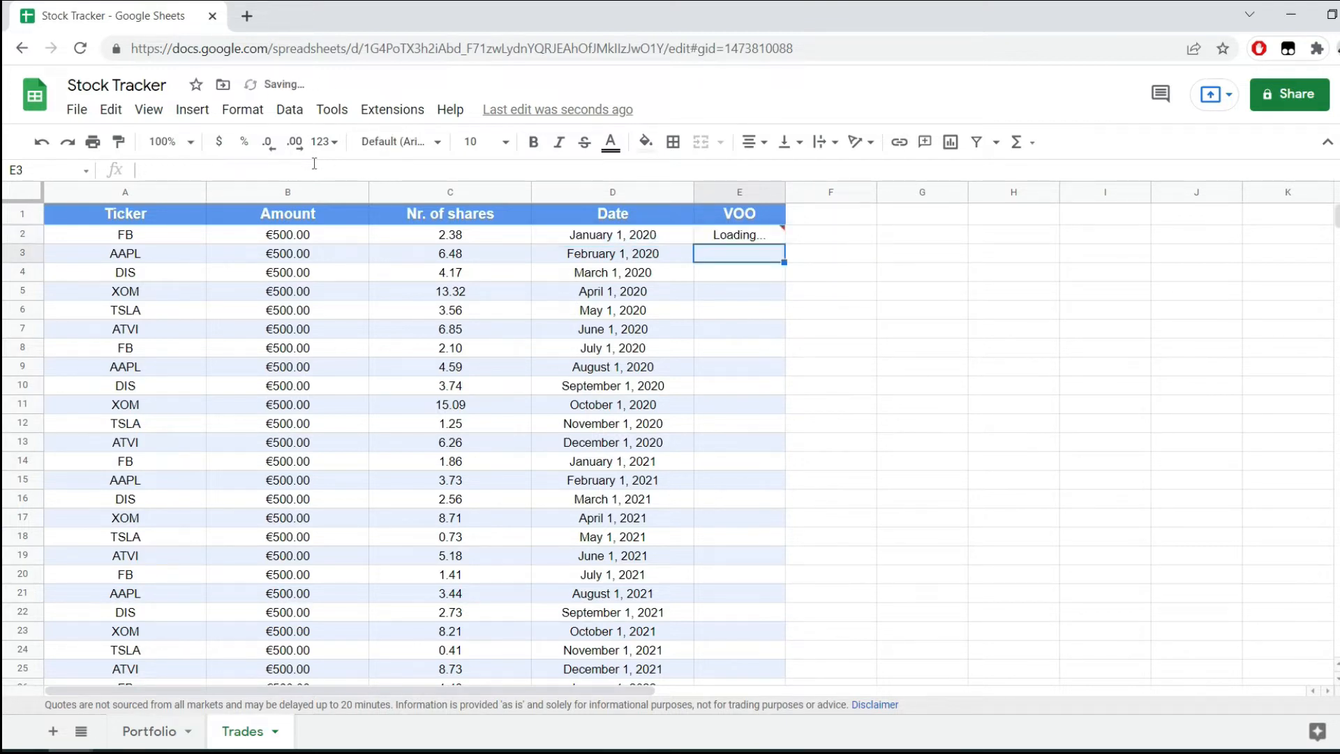
key("Up")
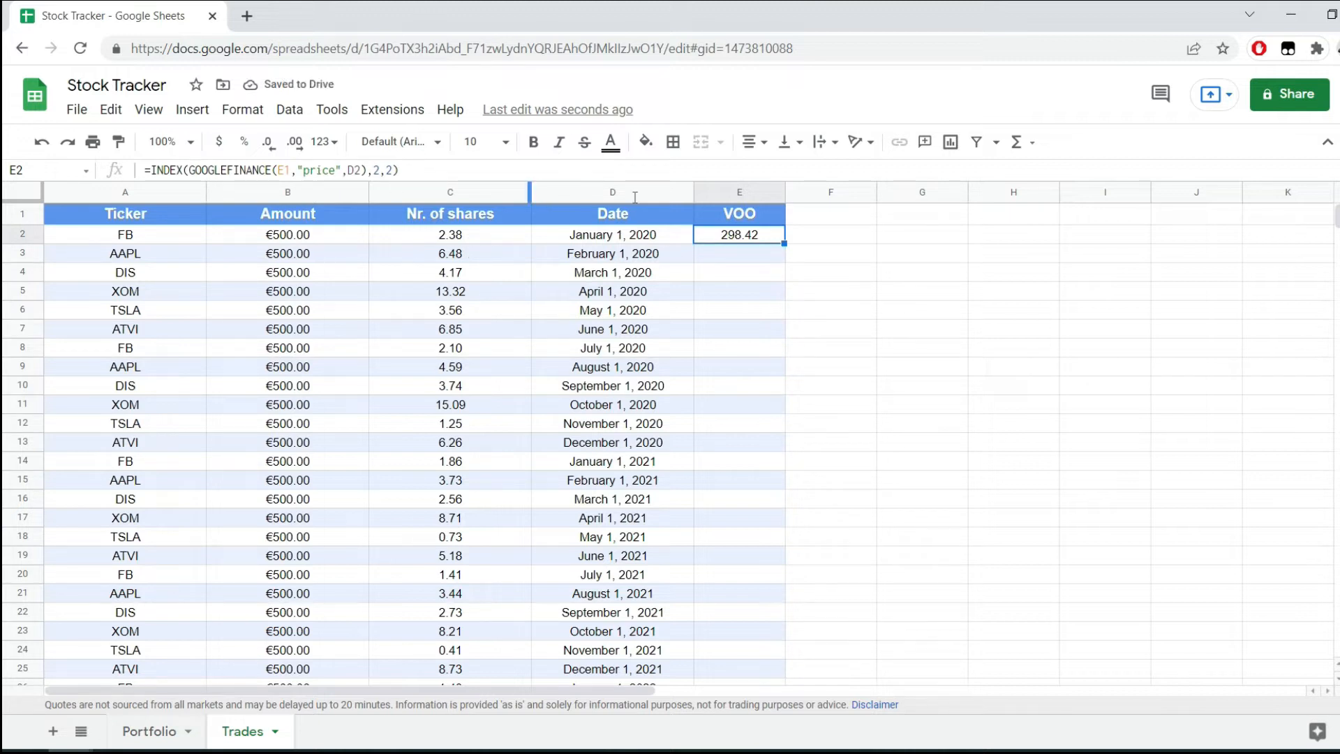
Change the E2 formula on the Trades sheet to divide the amount in B2 by the INDEX(GOOGLEFINANCE(...)) price.
left_click(623, 240)
left_click(770, 240)
left_click(620, 241)
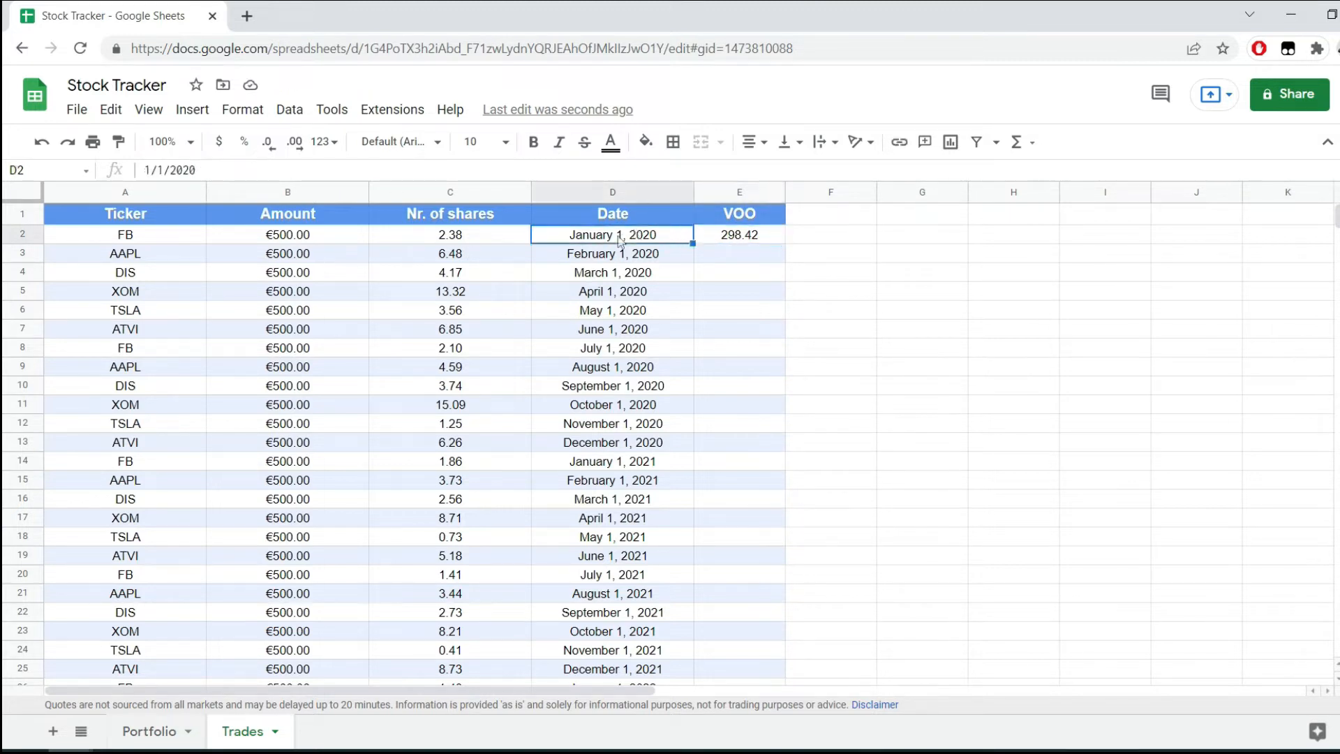
left_click(731, 238)
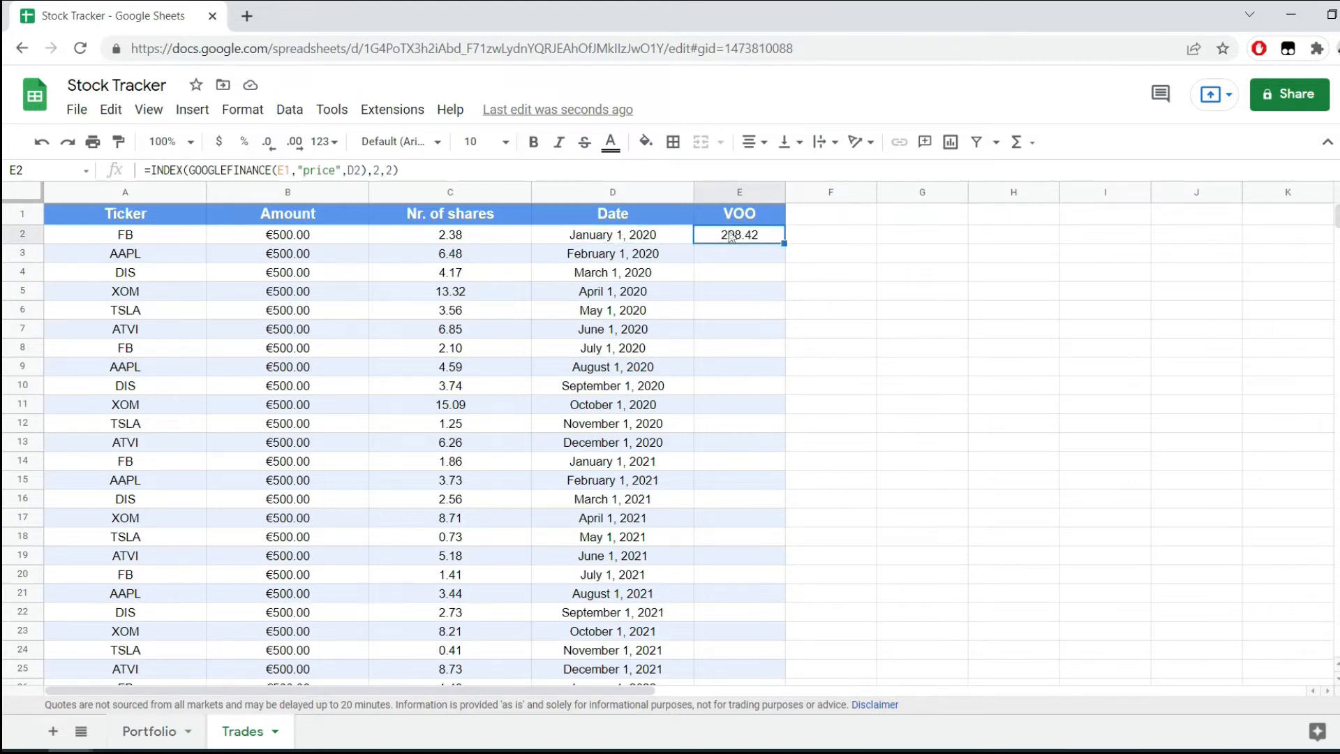
left_click(156, 167)
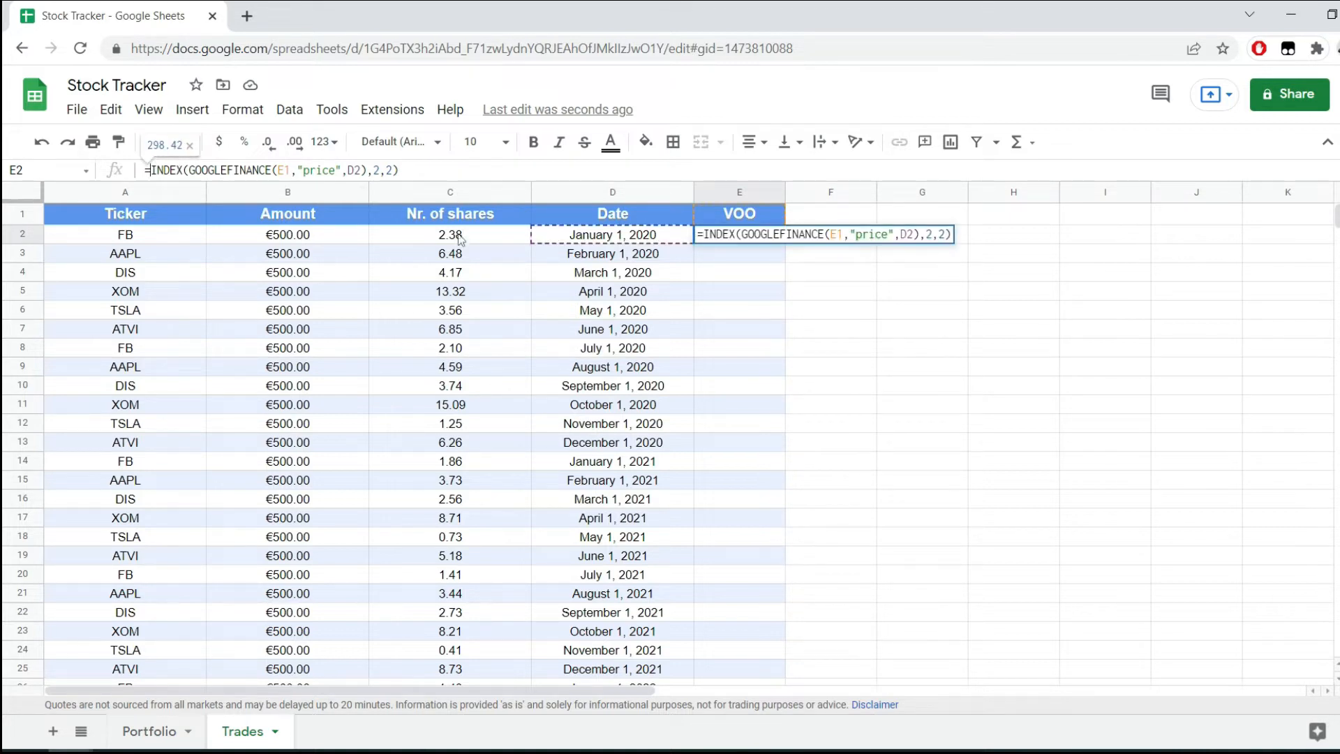
left_click(312, 238)
type("/")
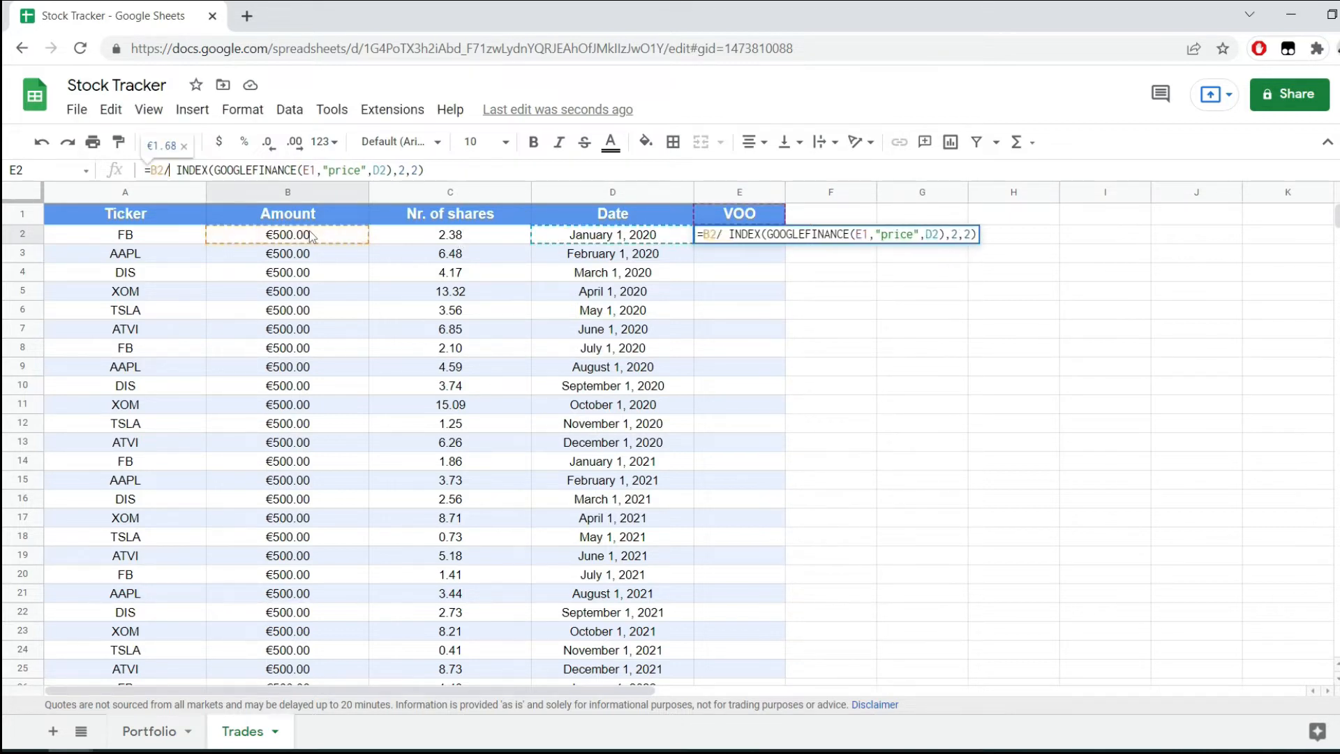
key("Return")
Format the Amount column and the VOO column as dollar currency.
left_click(295, 192)
left_click(739, 191, "ctrl")
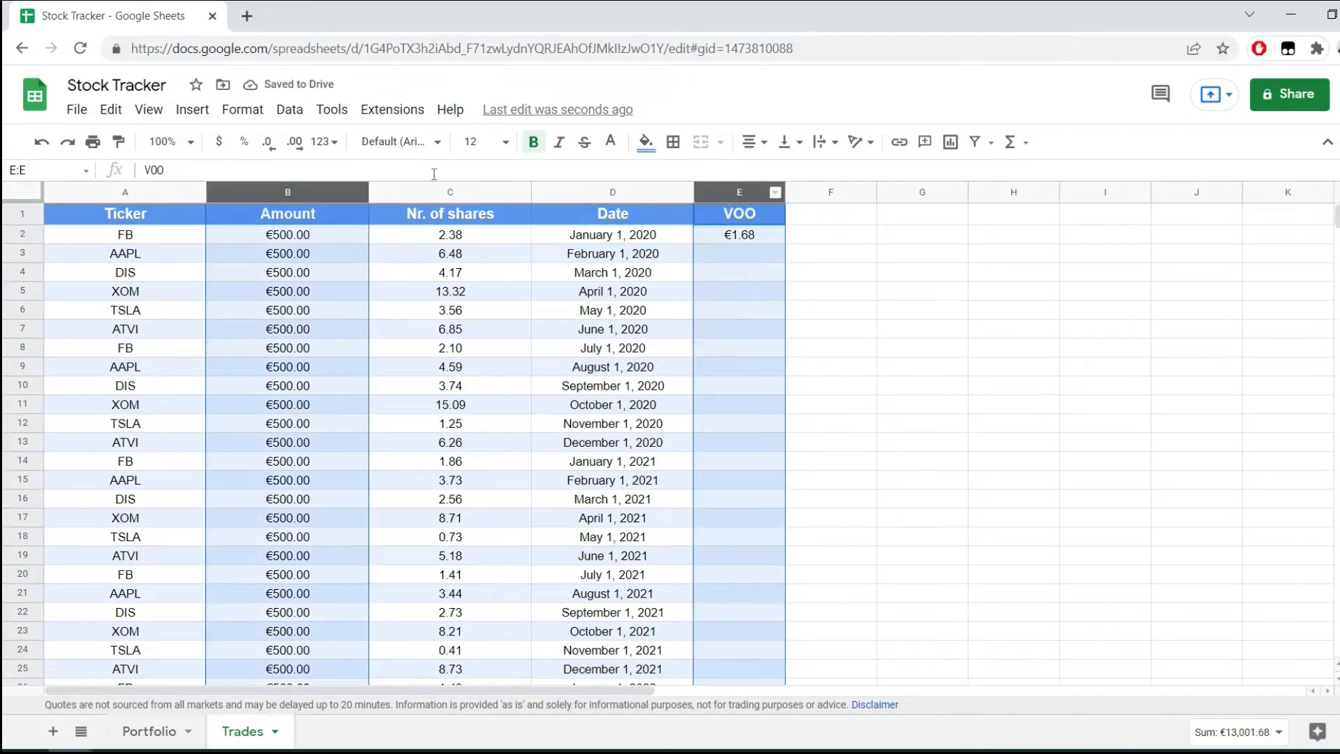
left_click(224, 147)
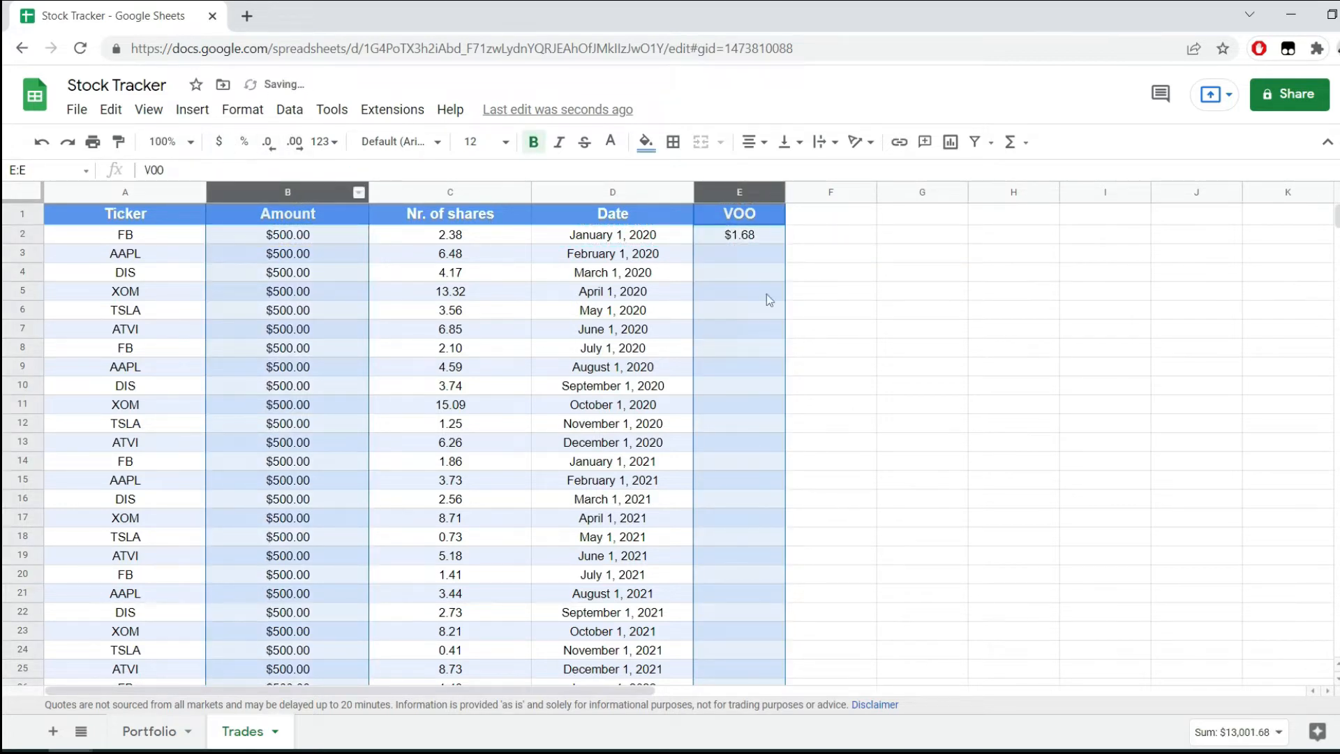
Apply the plain Number format with two decimals to the whole VOO column.
left_click(766, 296)
left_click(715, 240)
key("ctrl+space")
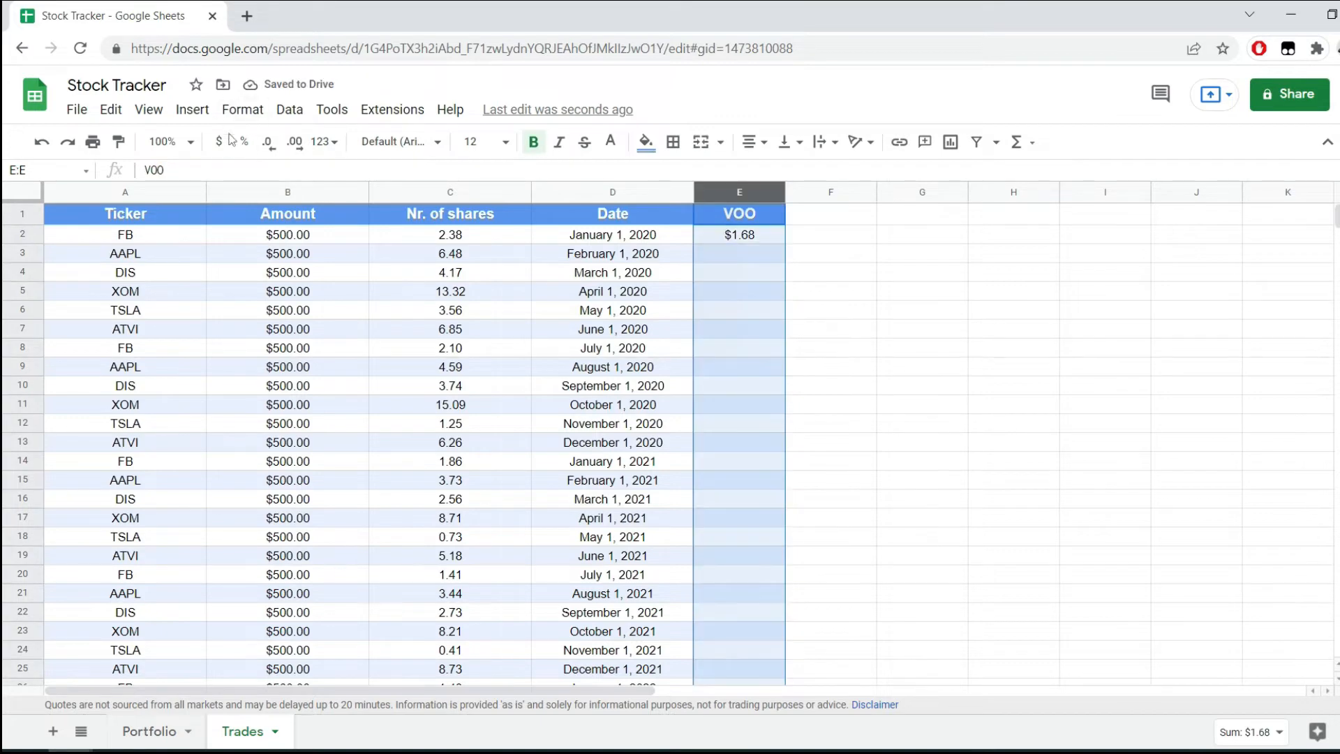
left_click(243, 110)
mouse_move(320, 187)
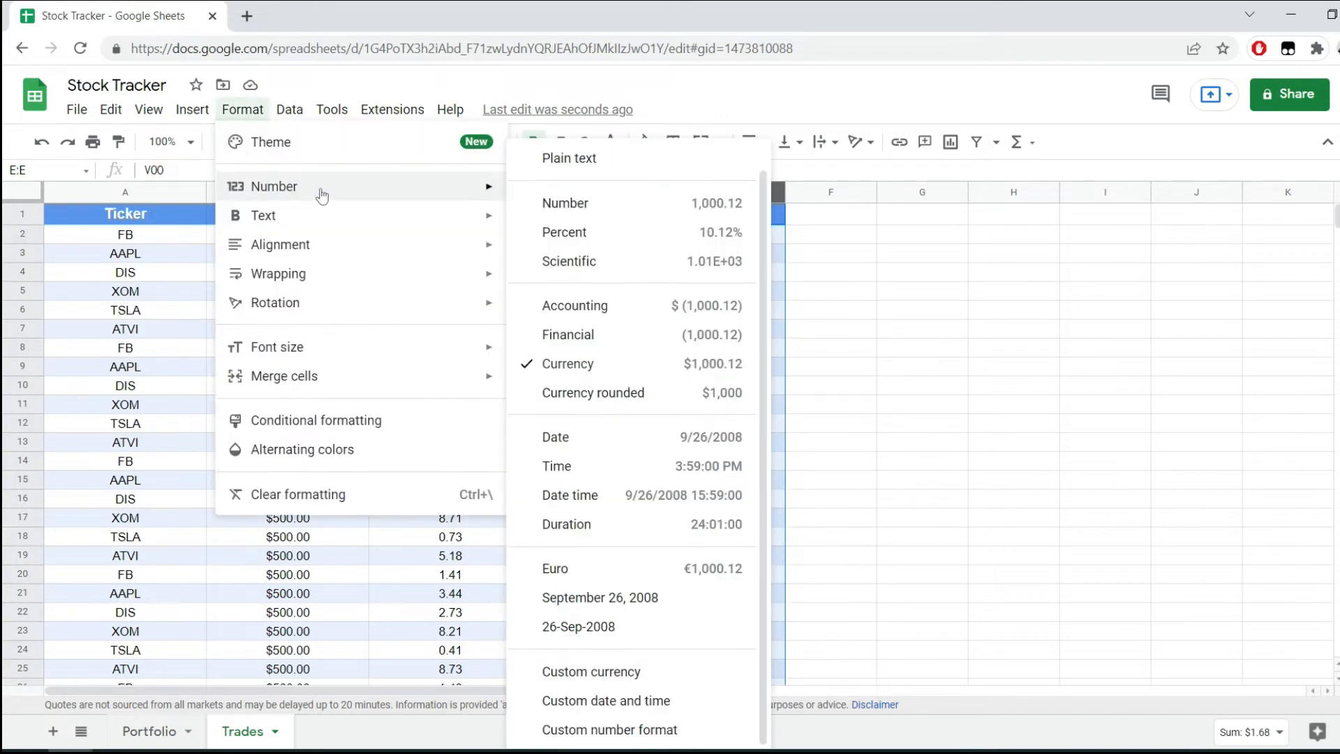
left_click(548, 204)
left_click(793, 273)
Try to fill the E2 formula down the VOO column, and undo the fill.
left_click(747, 239)
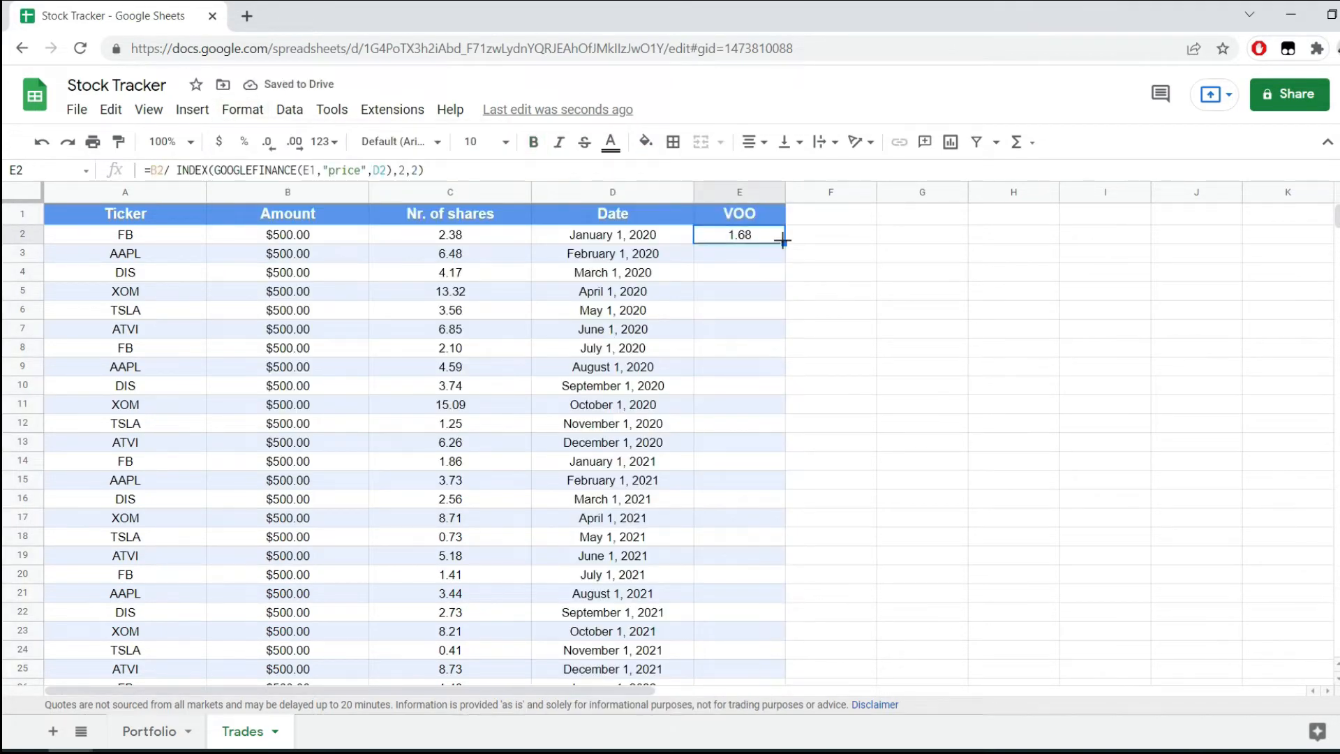
double_click(783, 241)
mouse_move(751, 256)
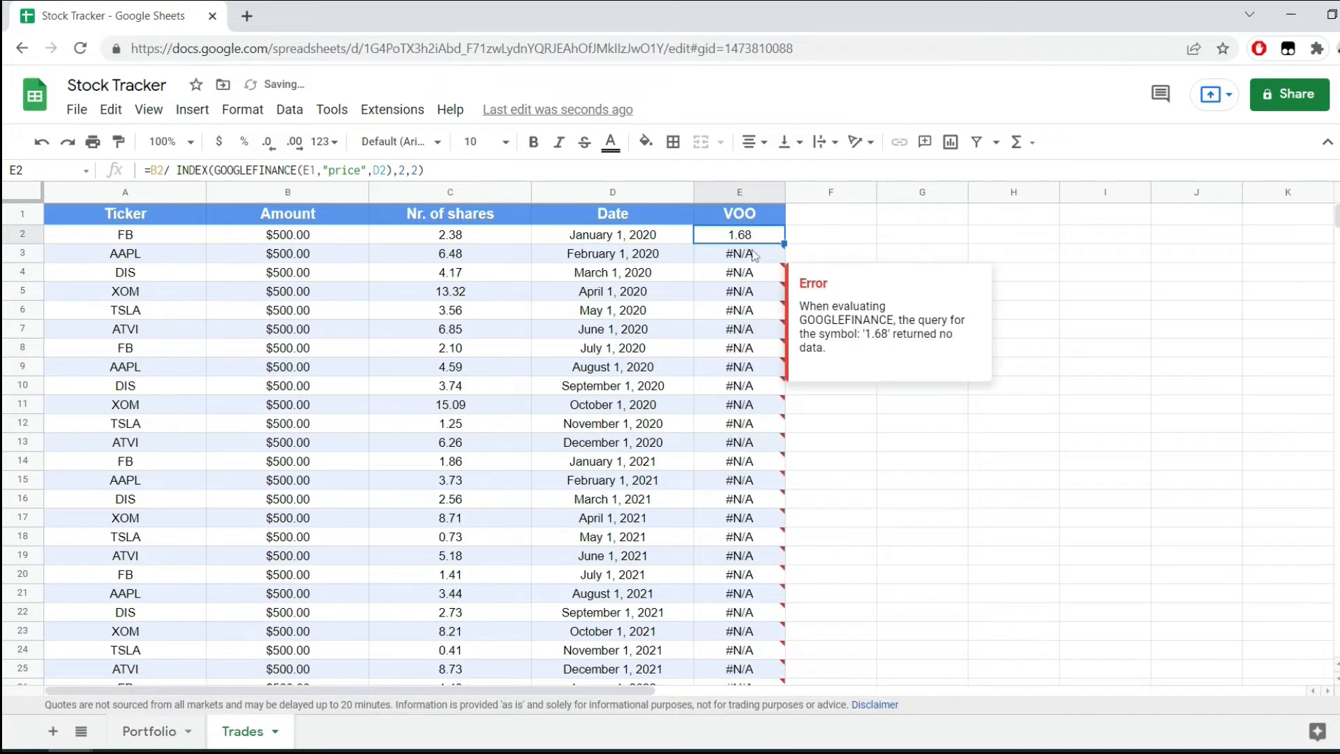
key("ctrl+z")
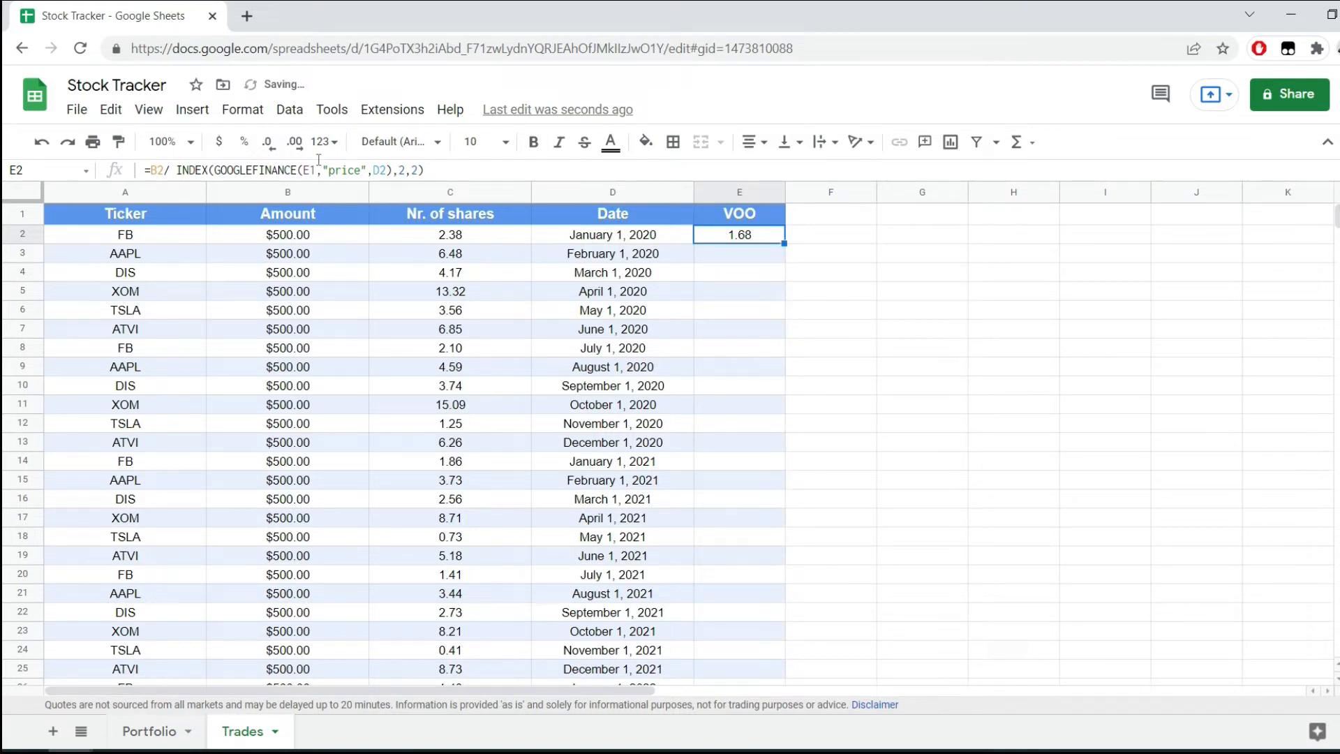
Make the ticker reference in the E2 formula absolute as $E$1.
left_click(310, 170)
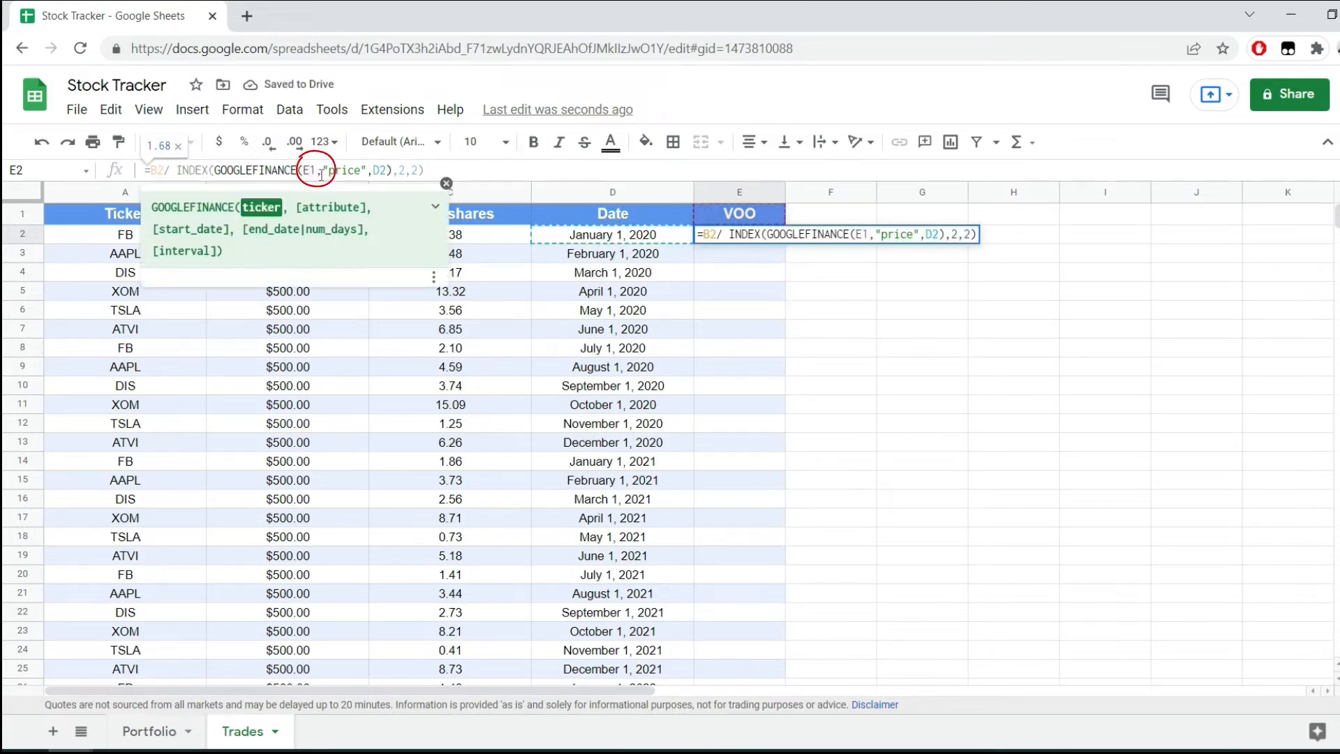
key("F4")
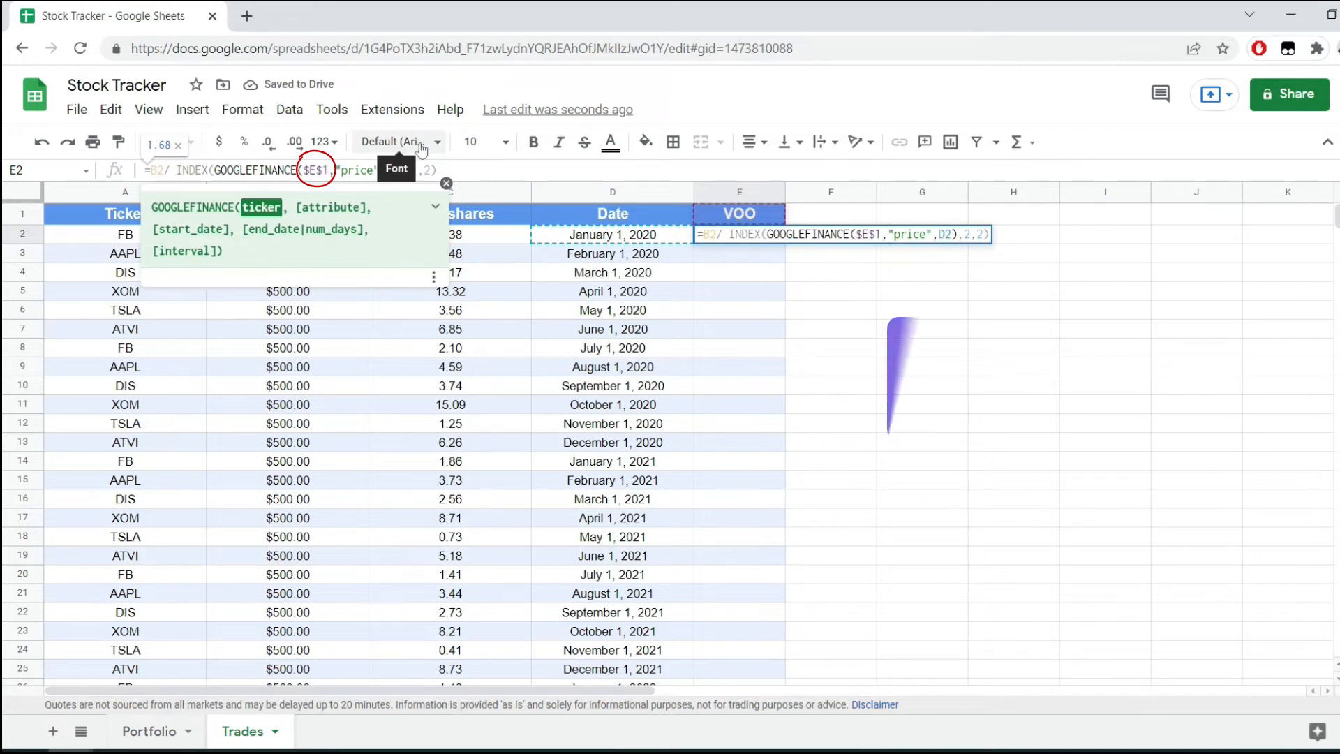
key("Return")
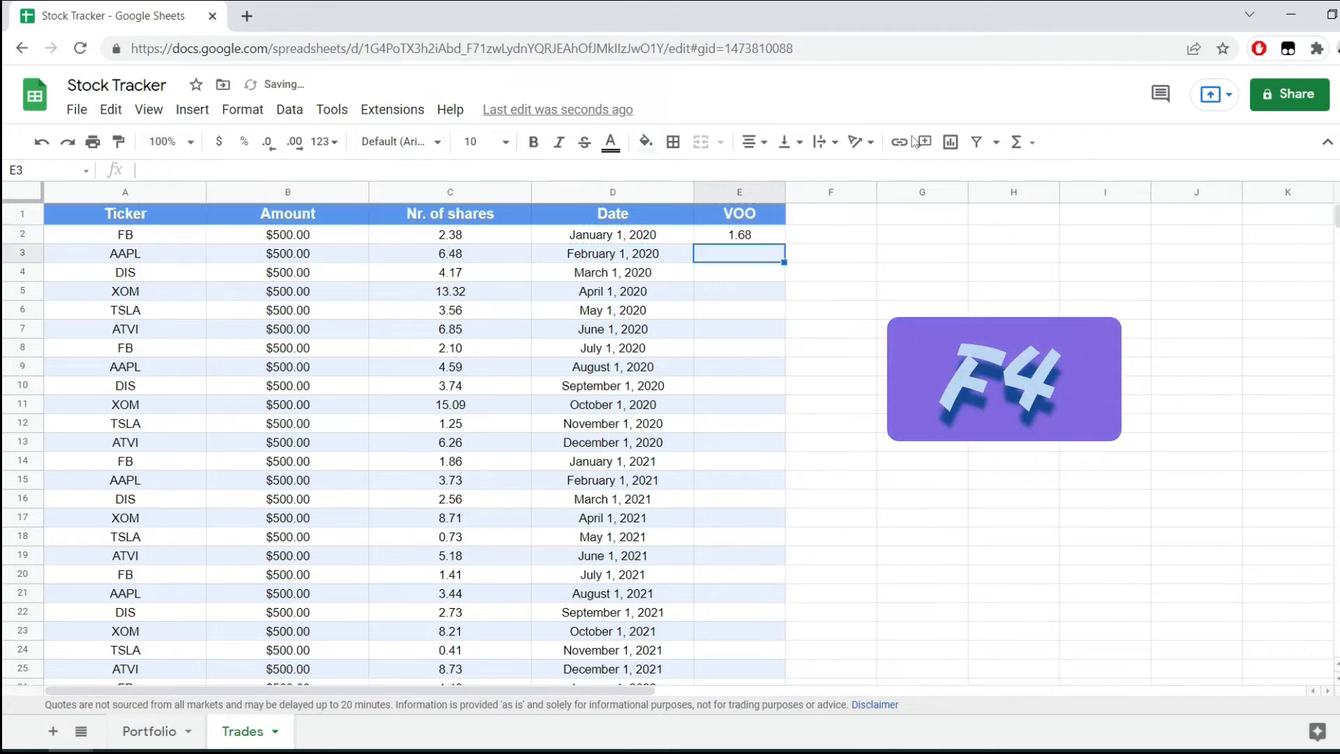
Fill the E2 formula down the VOO column for all trades and check the filled rows.
left_click(775, 235)
double_click(784, 244)
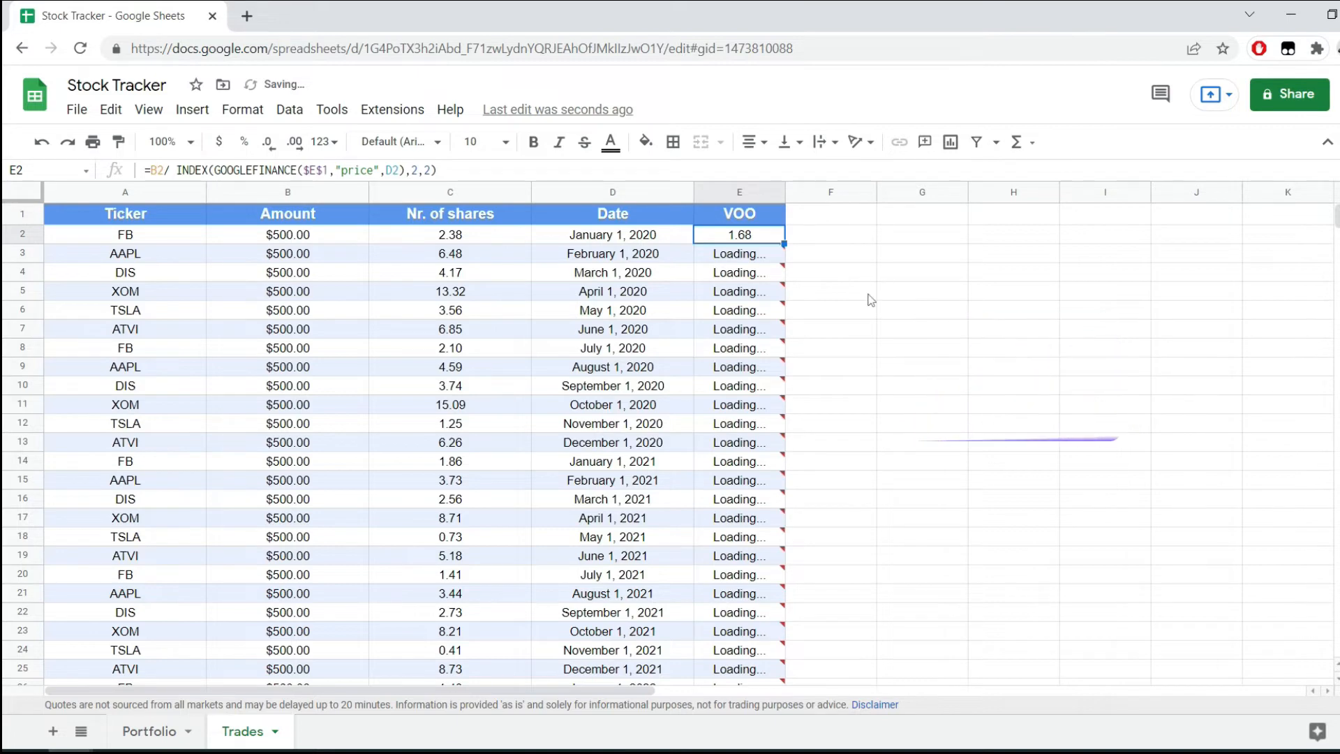
left_click(772, 274)
scroll(745, 453, "down", 3)
scroll(744, 469, "up", 3)
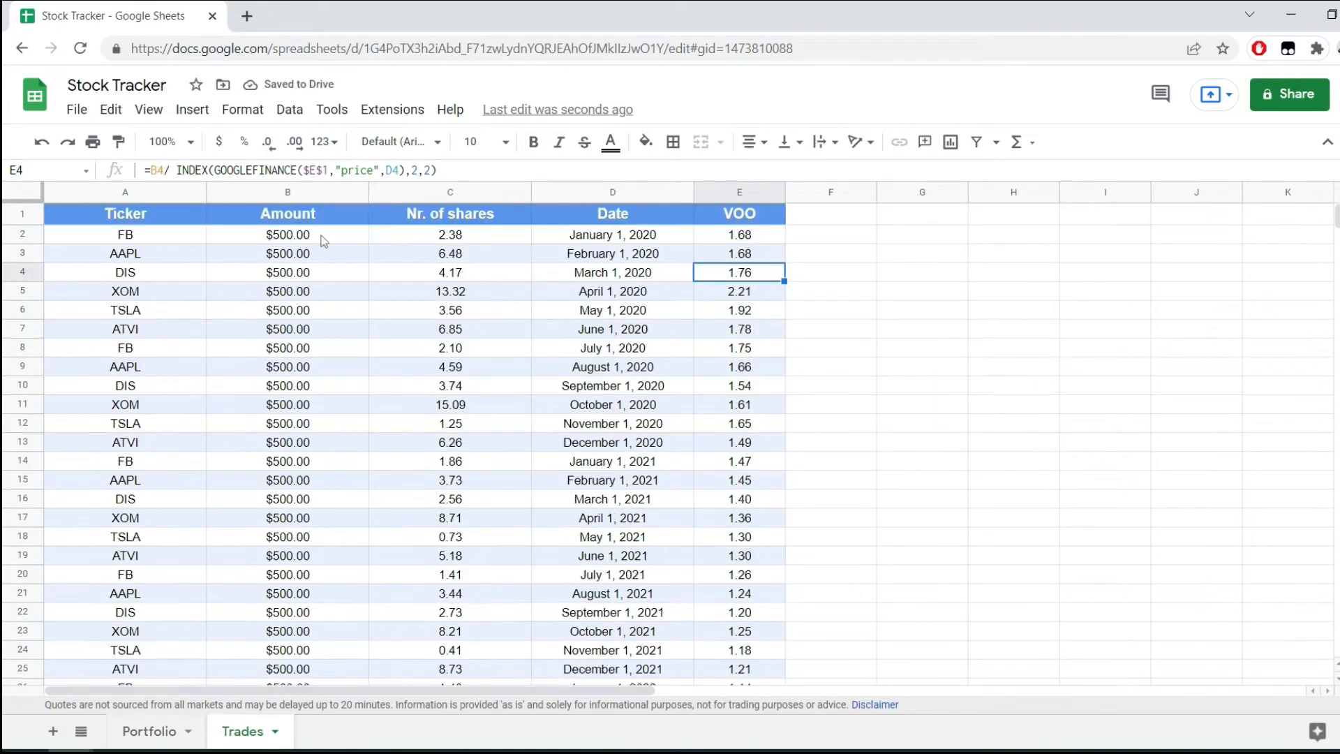
left_click(321, 236)
left_click(758, 241)
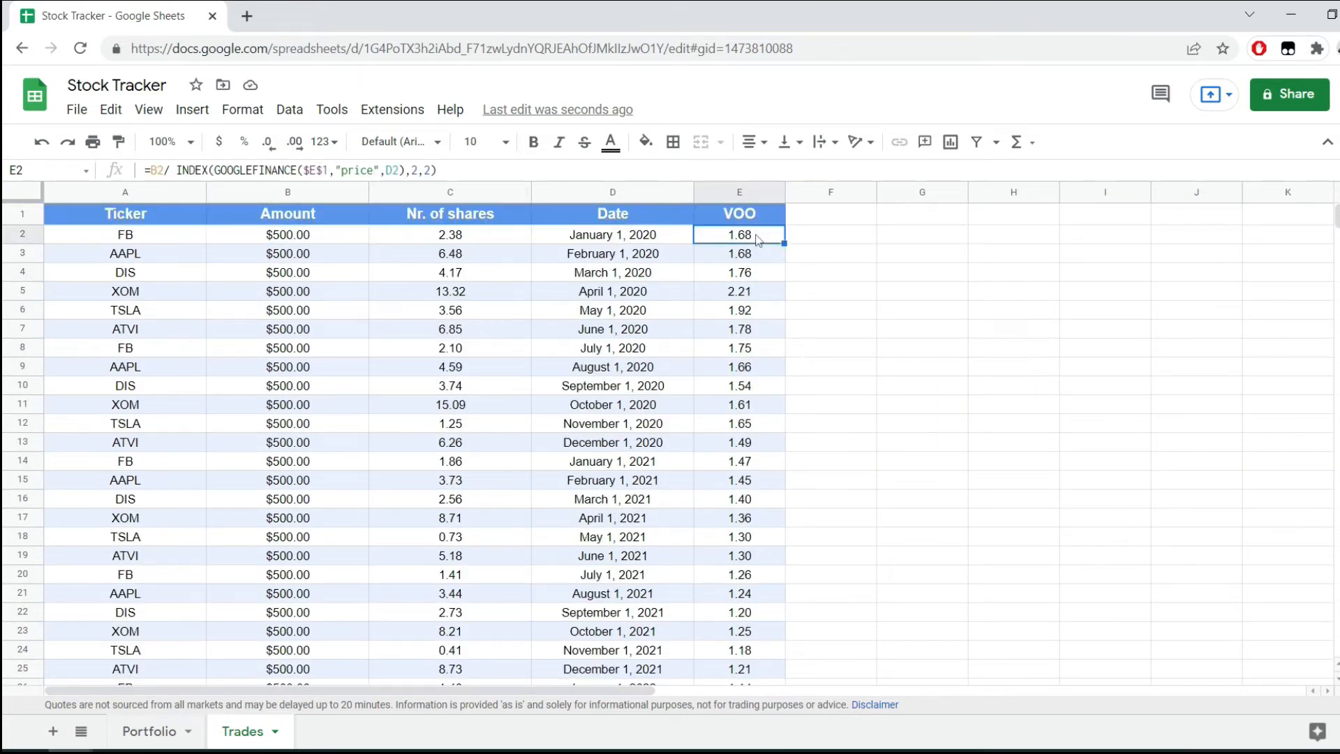
Fit the width of the Performance column to its content on the Portfolio sheet.
left_click(171, 737)
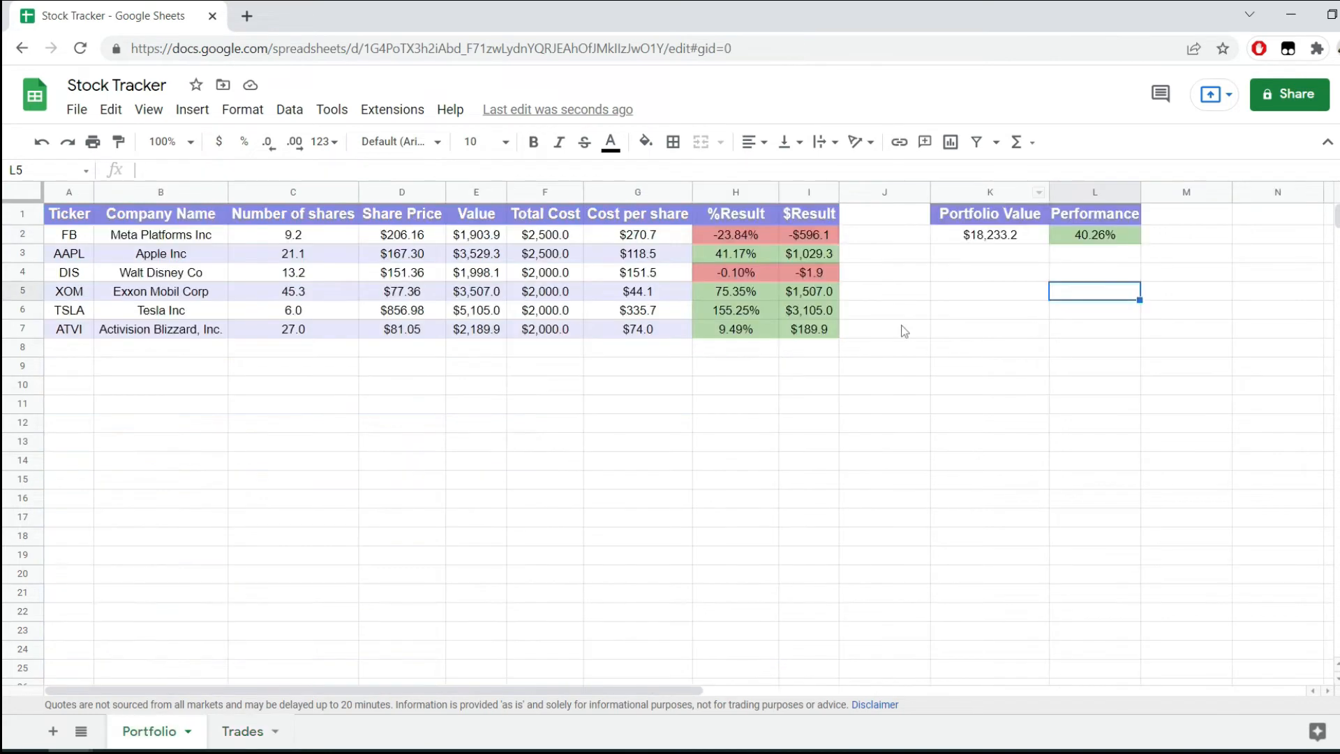
double_click(1141, 192)
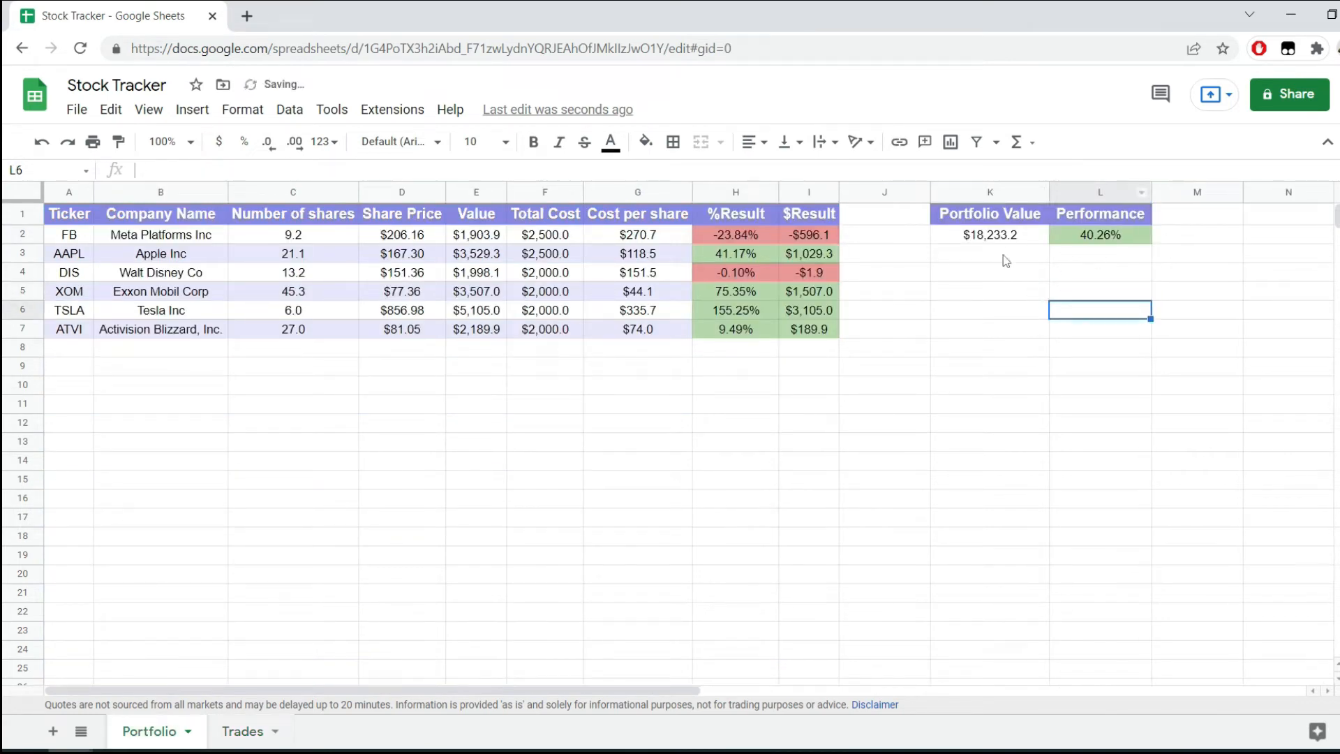
left_click(1178, 218)
left_click_drag(1132, 296, 1203, 329)
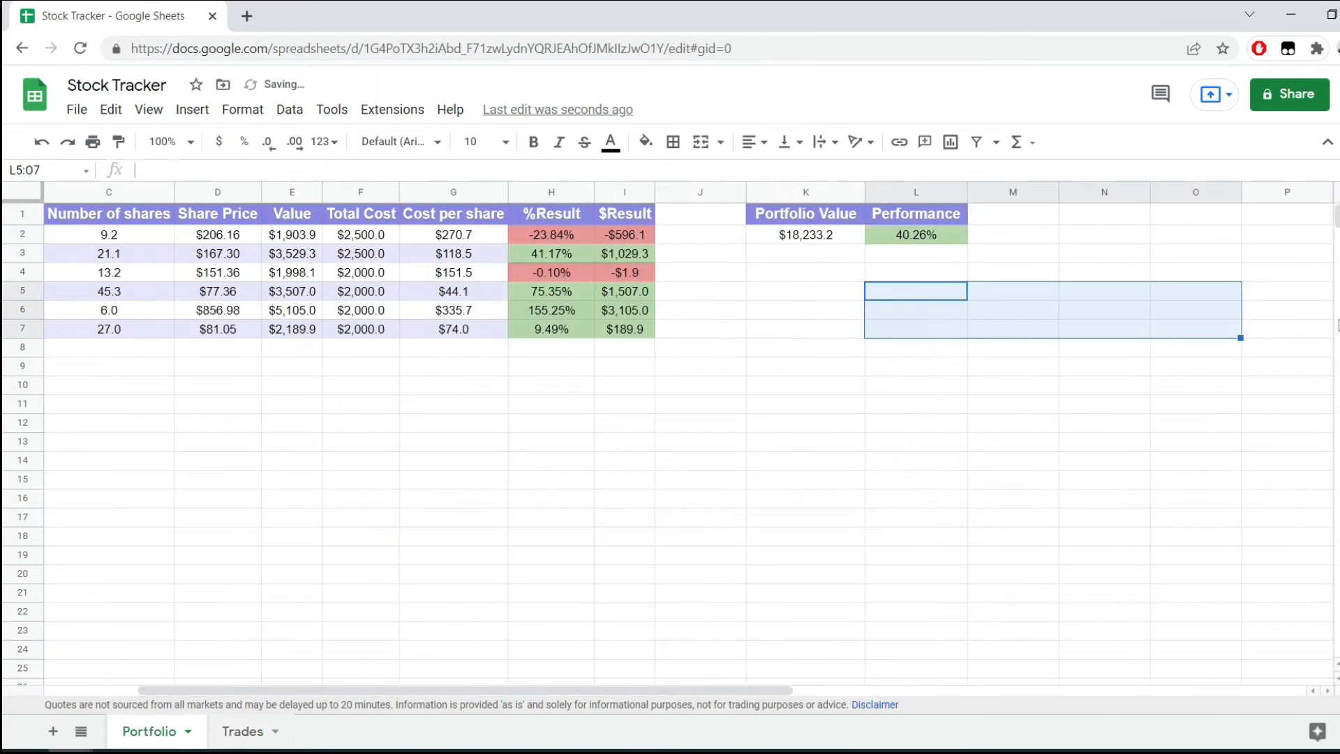
Add the header "VOO Portfolio Value" in N1 of the Portfolio sheet.
left_click(1085, 236)
left_click(1084, 216)
type("VOO Portfolio Value")
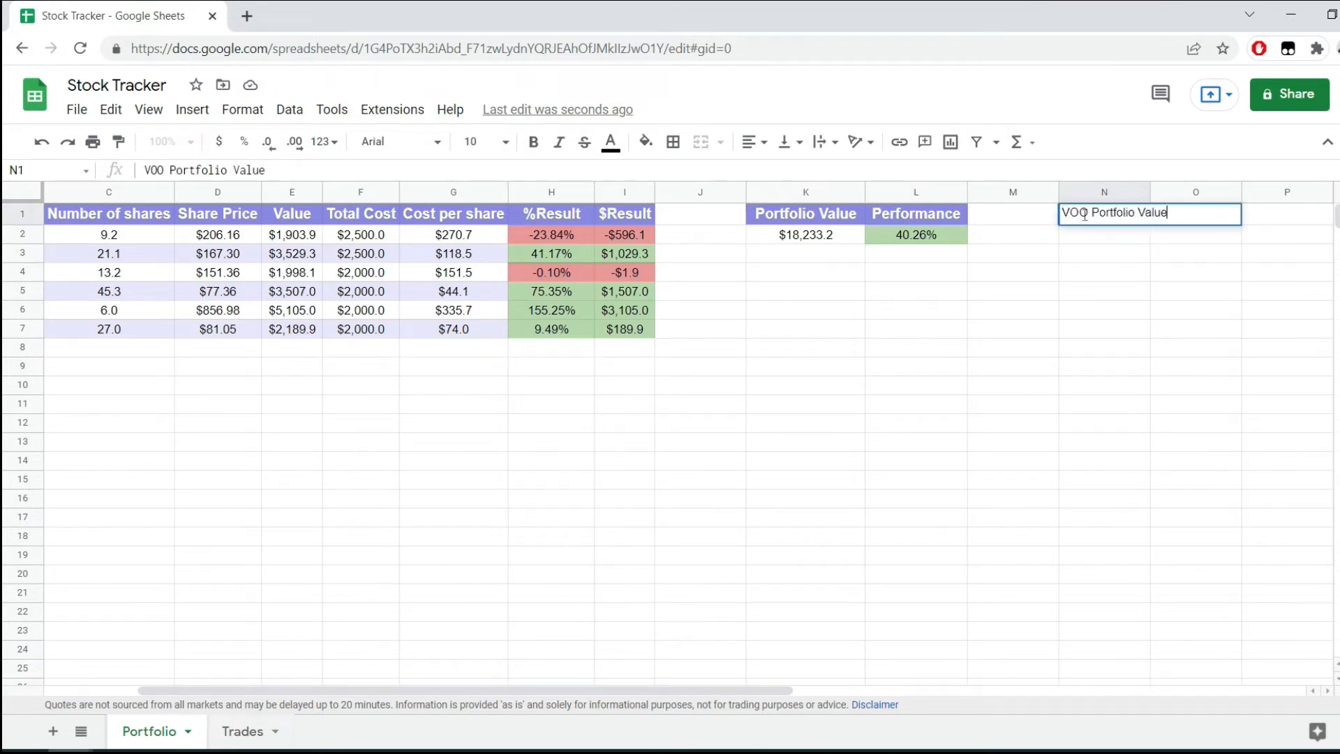
key("Return")
Copy only the formatting of K1:K2 onto N1:N2 and fit column N's width to its header.
left_click_drag(804, 213, 827, 244)
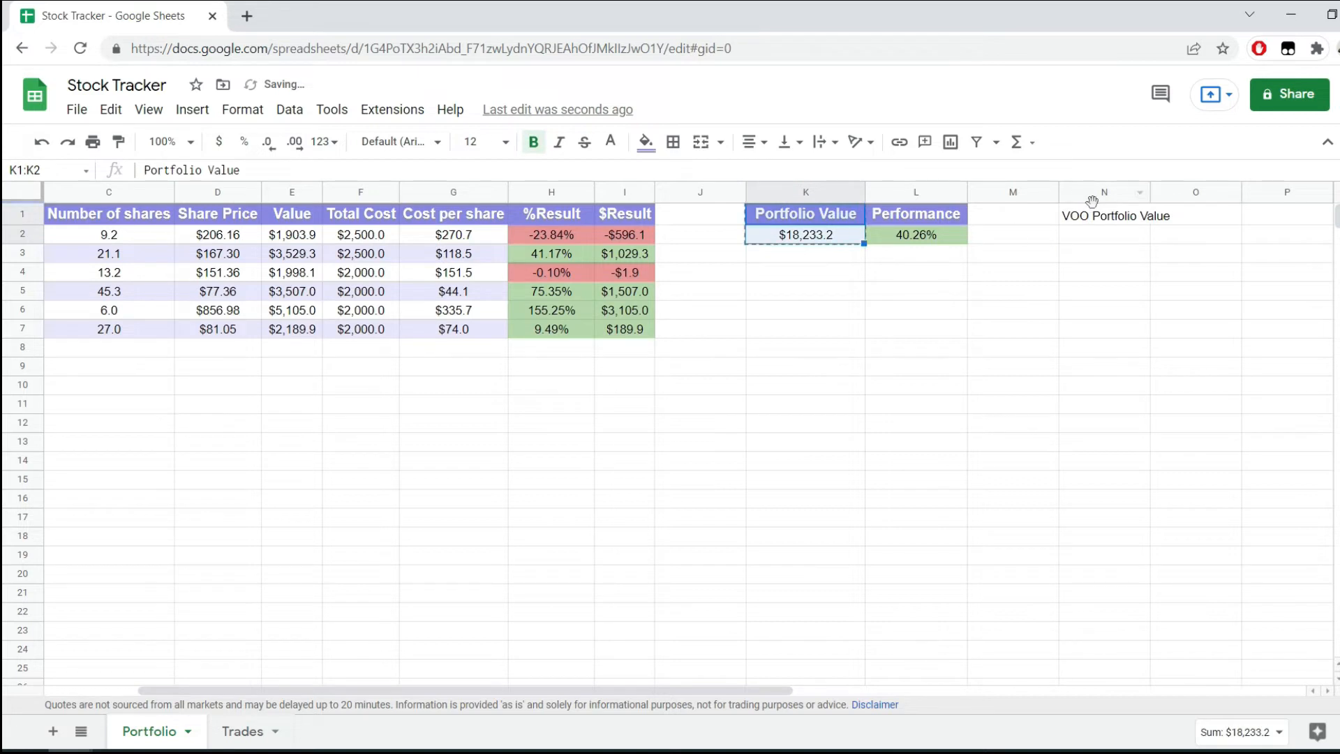
left_click(1103, 216)
key("ctrl+alt+v")
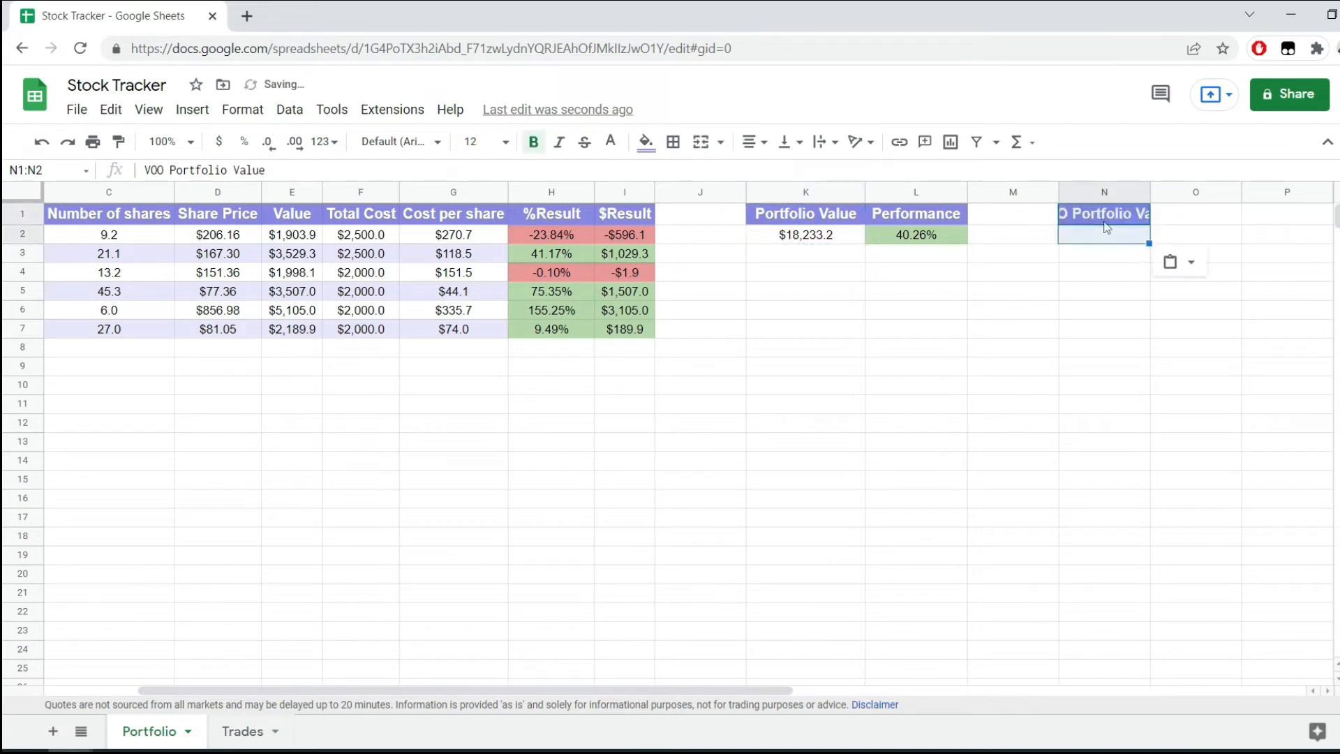
left_click(1143, 193)
key("ctrl+c")
double_click(1150, 193)
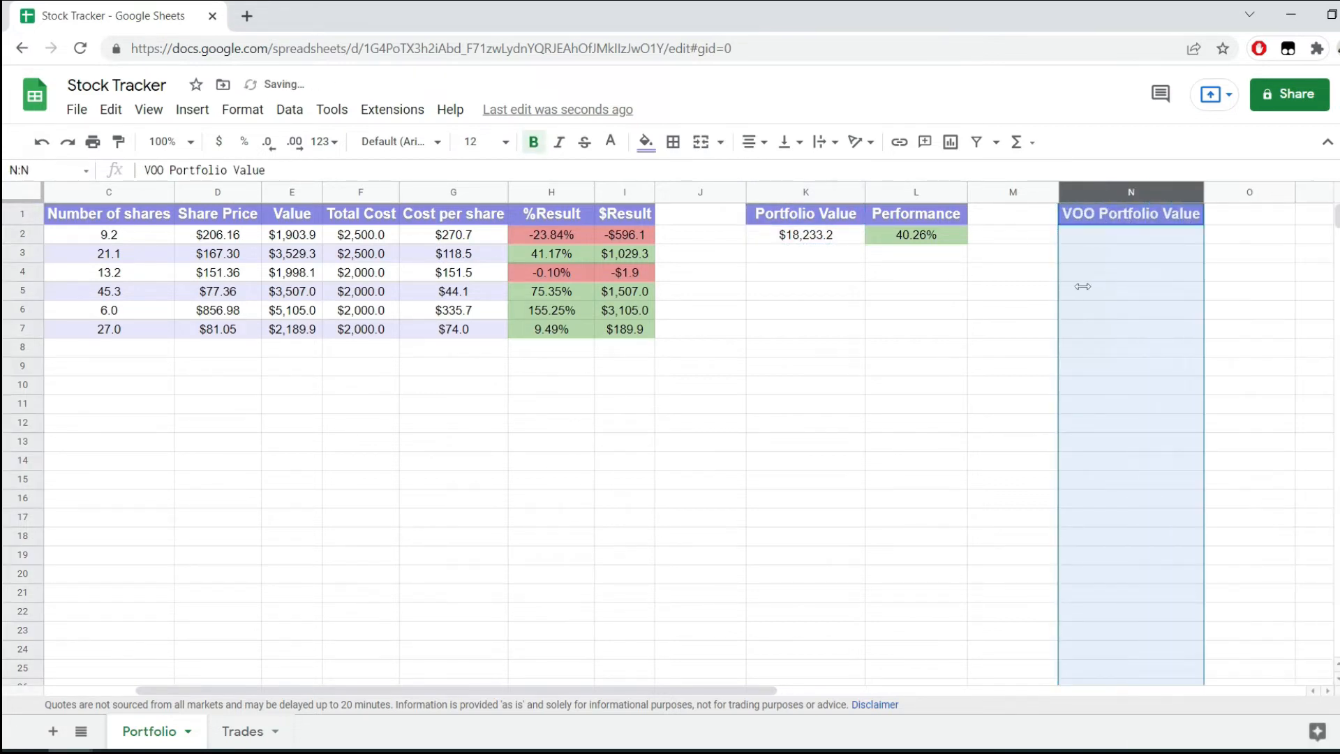
Enter the formula =GOOGLEFINANCE("VOO") in N2 to get the current VOO price.
left_click(1083, 289)
scroll(1084, 292, "right", 3)
key("Up")
key("Up")
key("Up")
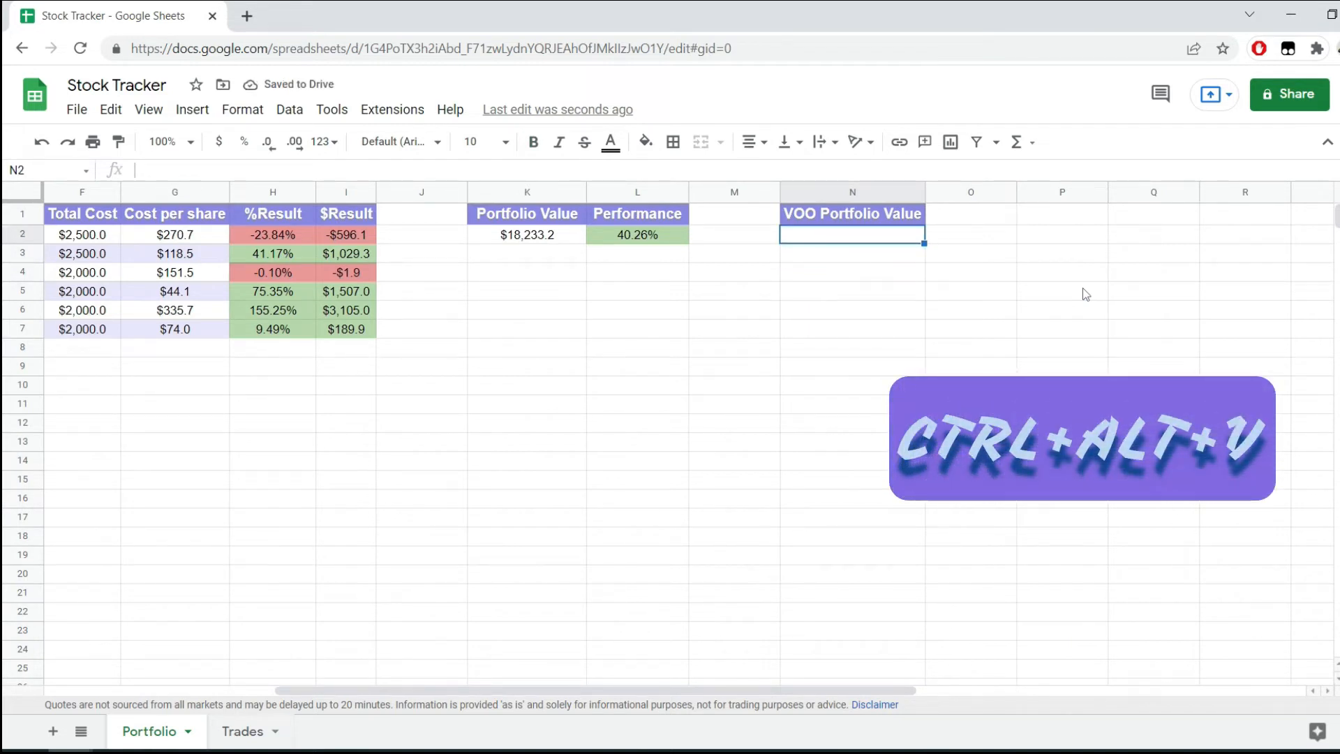
type("=GOO")
key("Tab")
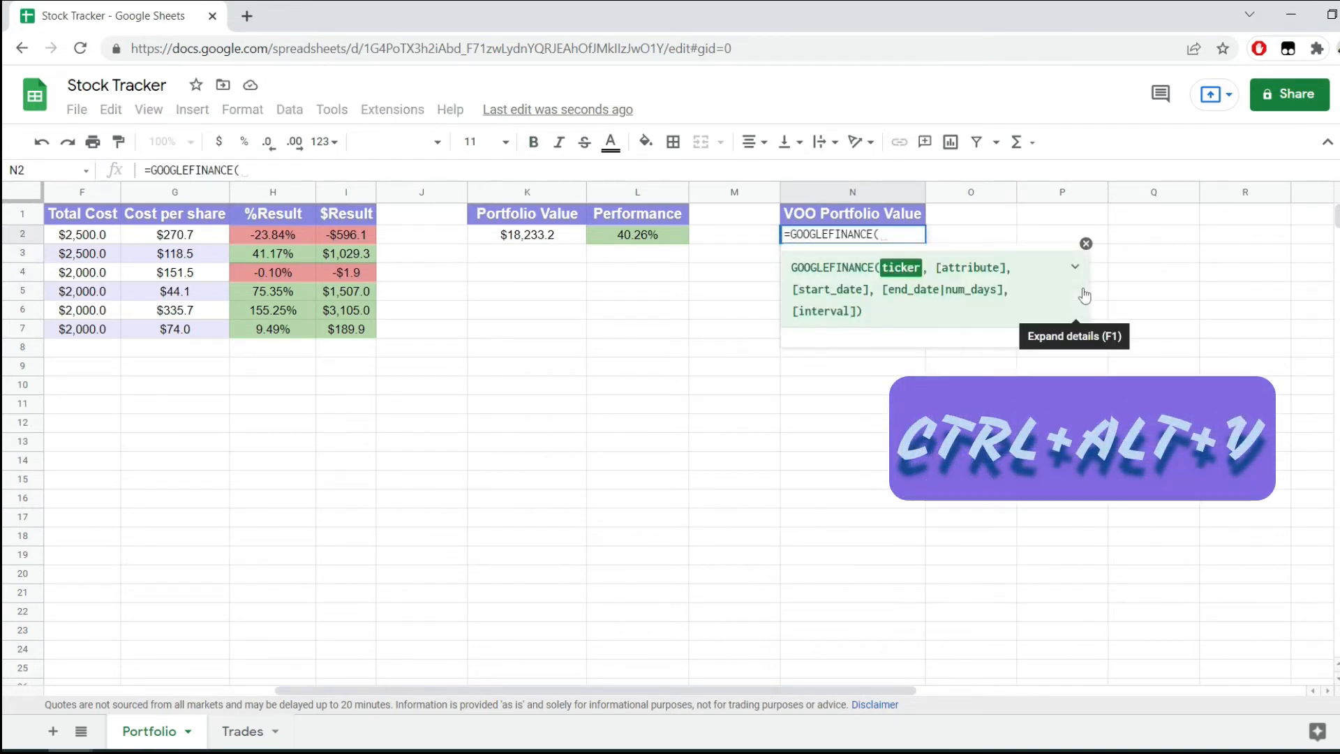
type("\"VOO\")")
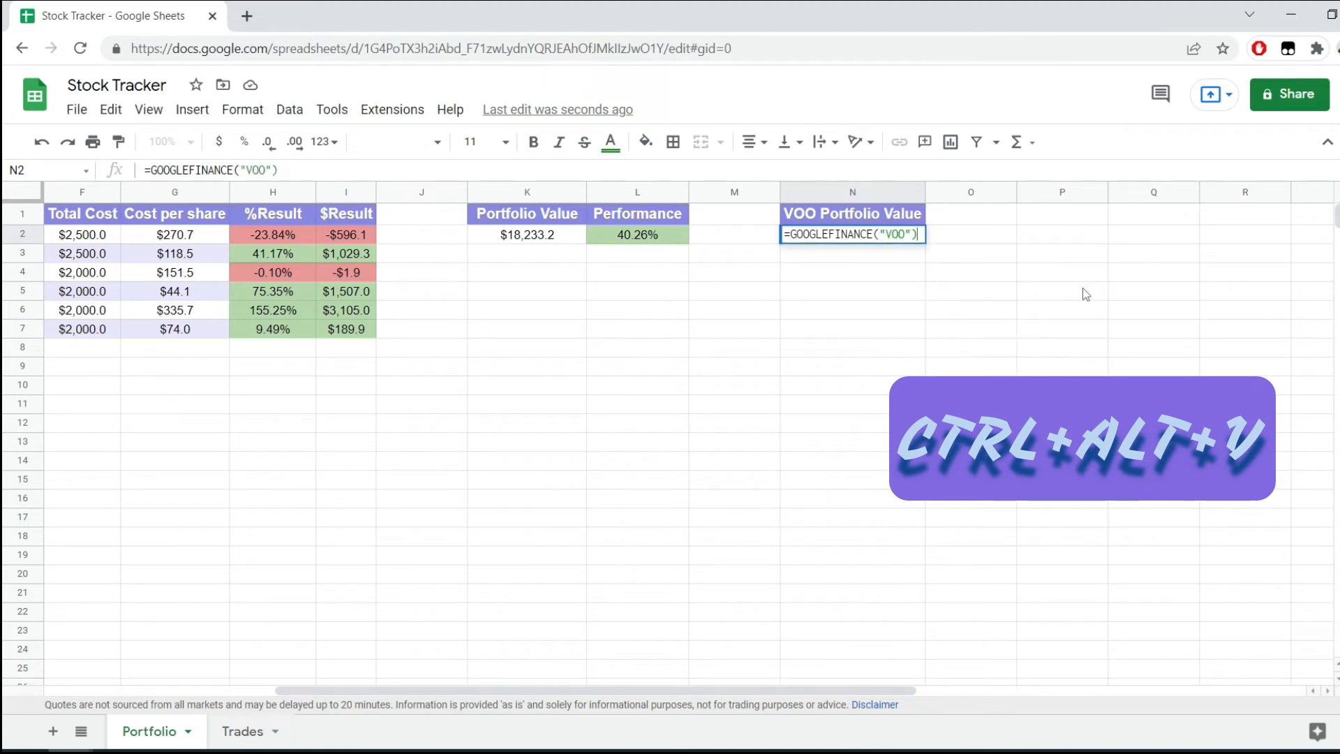
key("Return")
Extend the N2 formula to multiply the VOO price by the total shares, giving =GOOGLEFINANCE("VOO")*SUM(Trades!E:E).
key("Up")
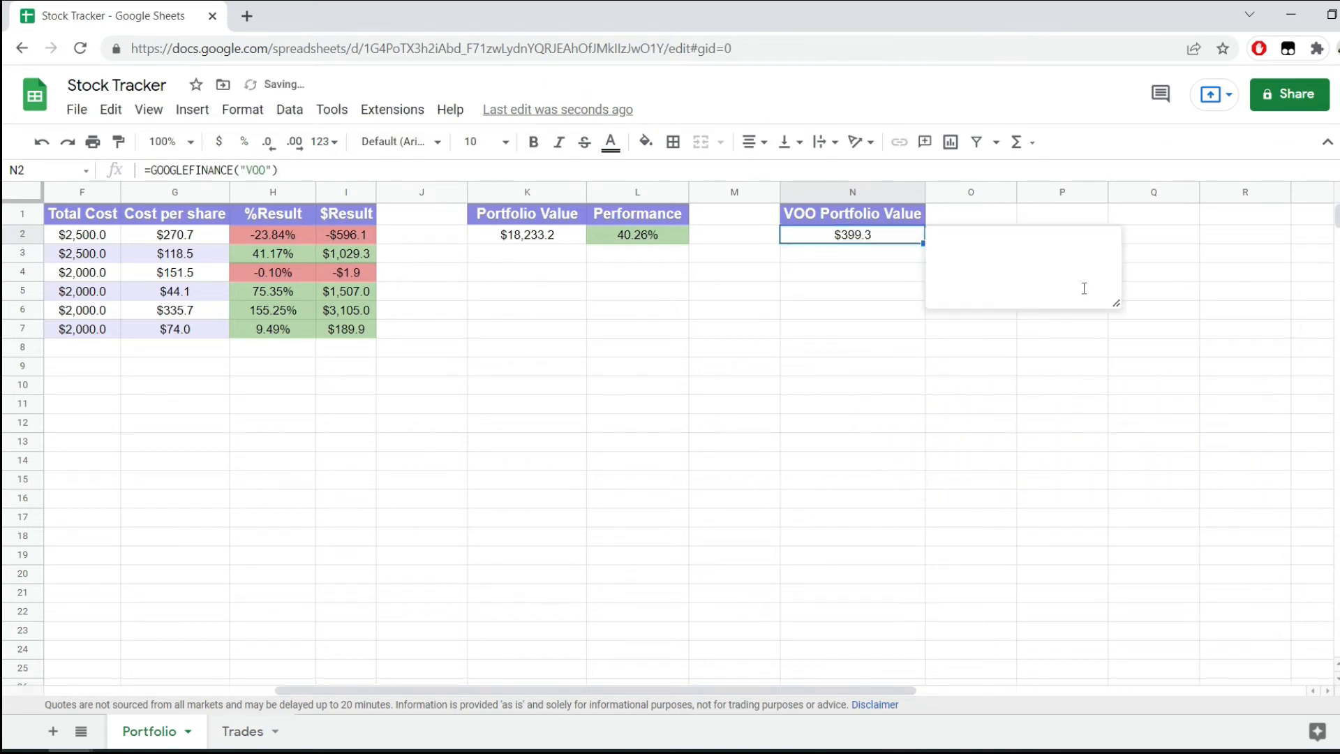
key("F2")
type("*sum")
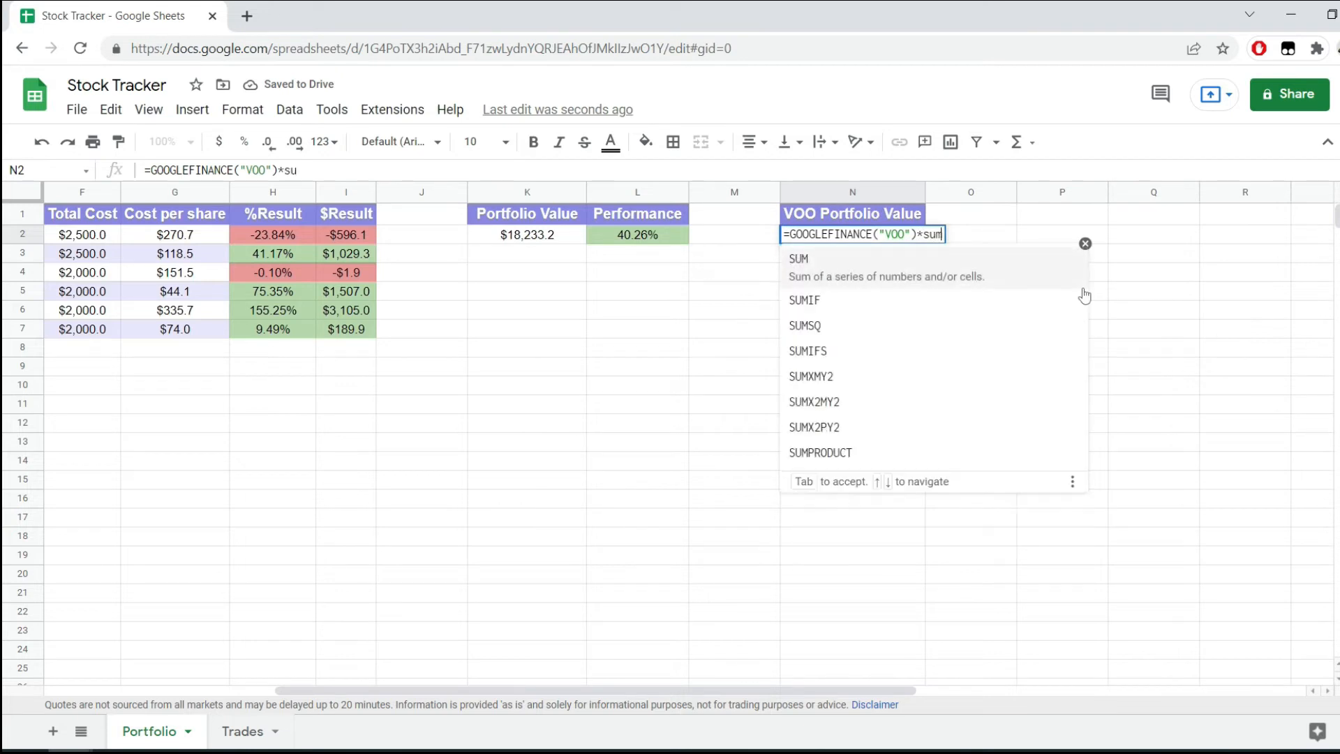
key("Tab")
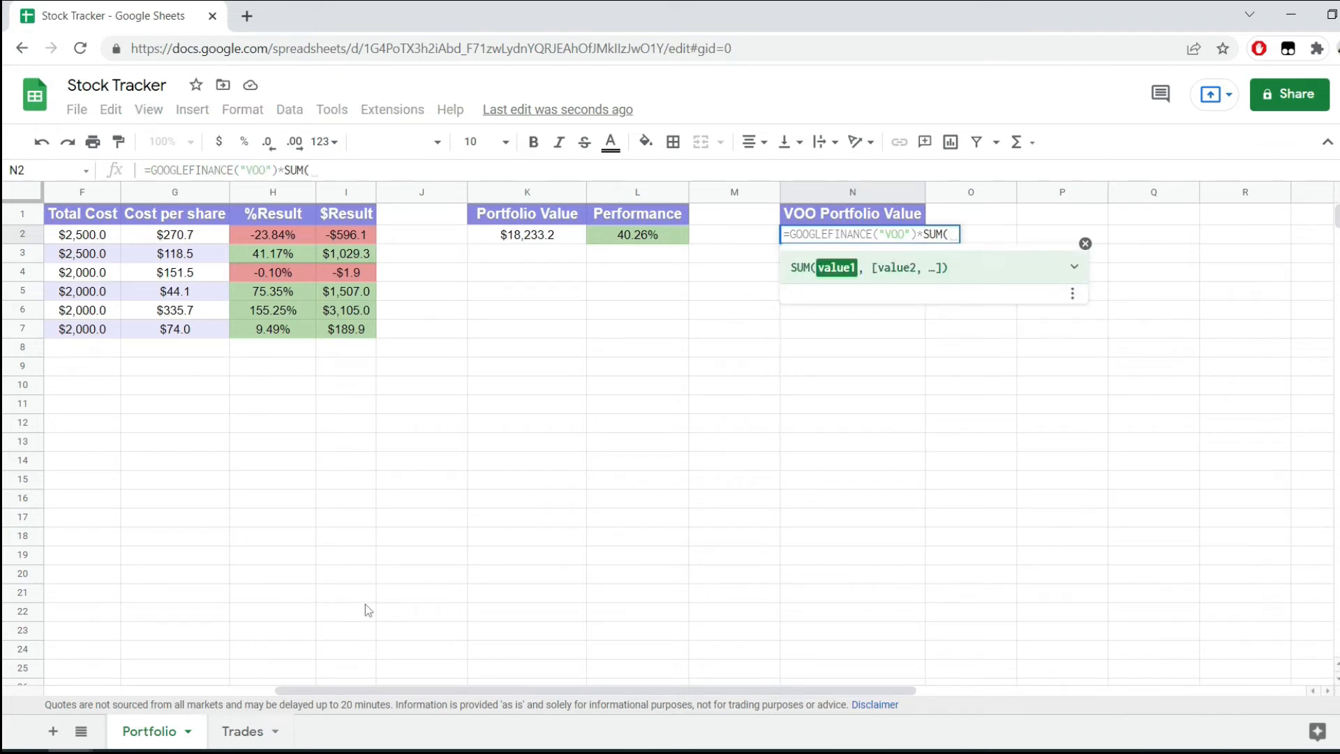
left_click(243, 737)
left_click(444, 175)
key("BackSpace")
key("BackSpace")
key("BackSpace")
key("BackSpace")
key("BackSpace")
key("BackSpace")
key("BackSpace")
key("BackSpace")
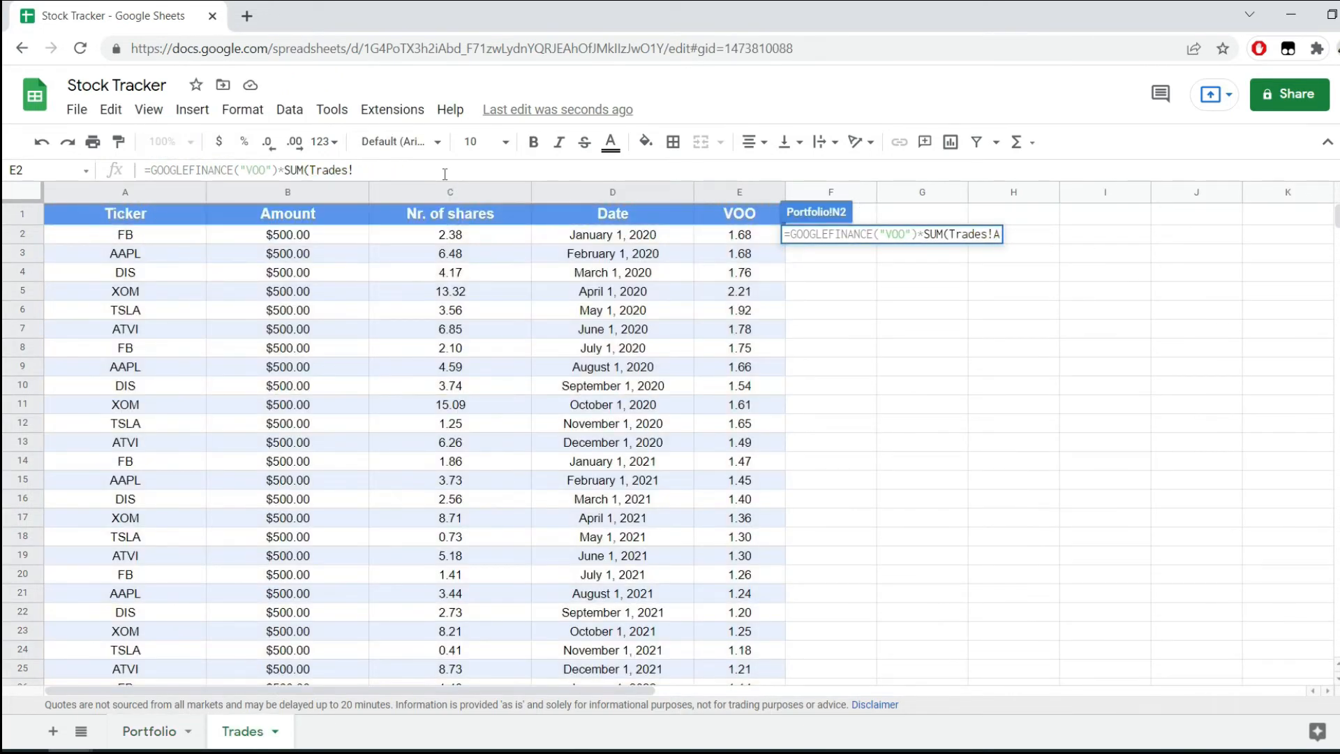
type("E:E)")
key("Return")
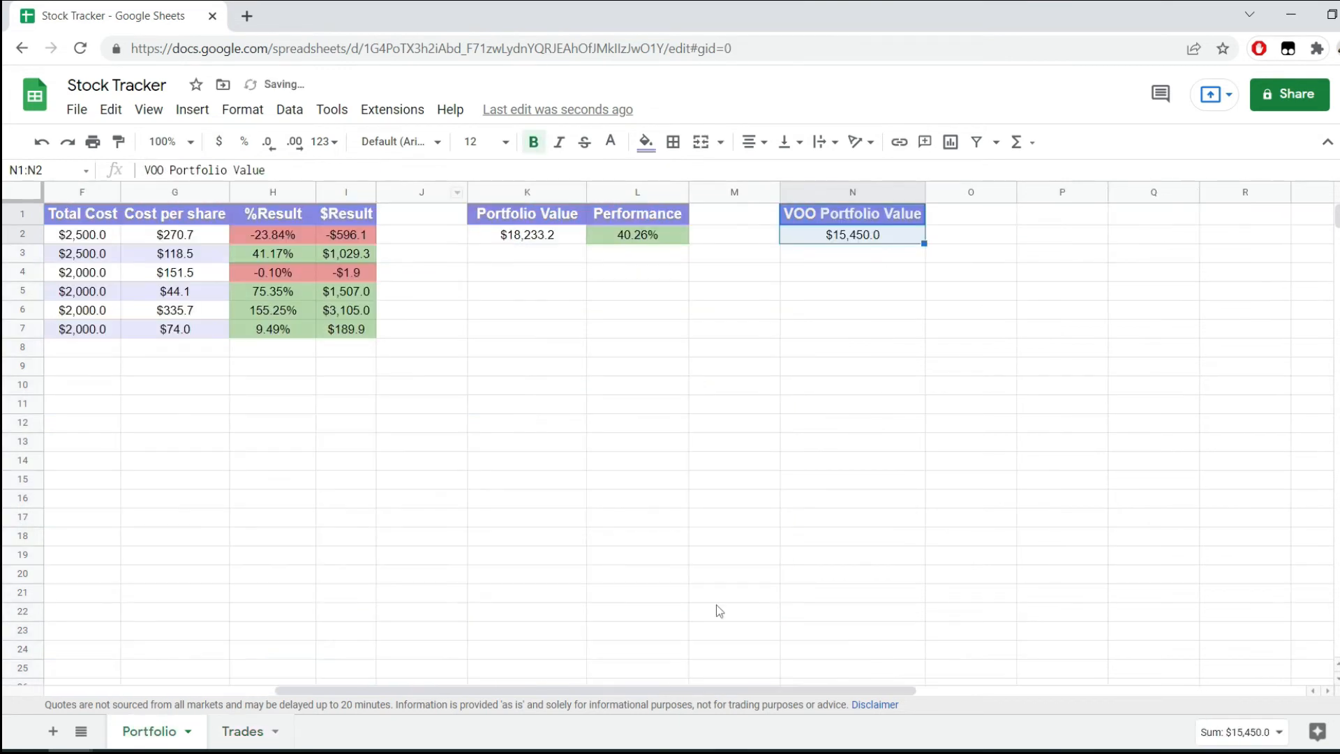
left_click(789, 366)
left_click(918, 236)
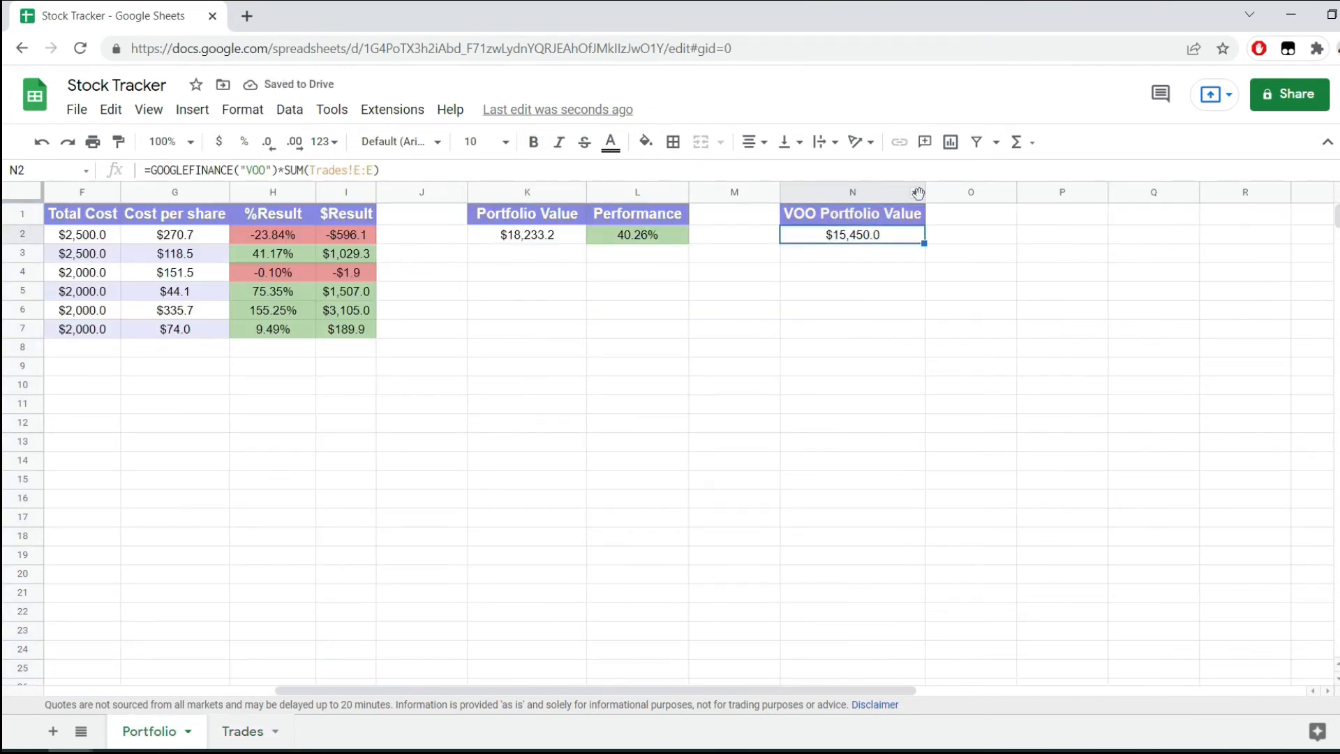
left_click(654, 233)
left_click_drag(278, 170, 144, 170)
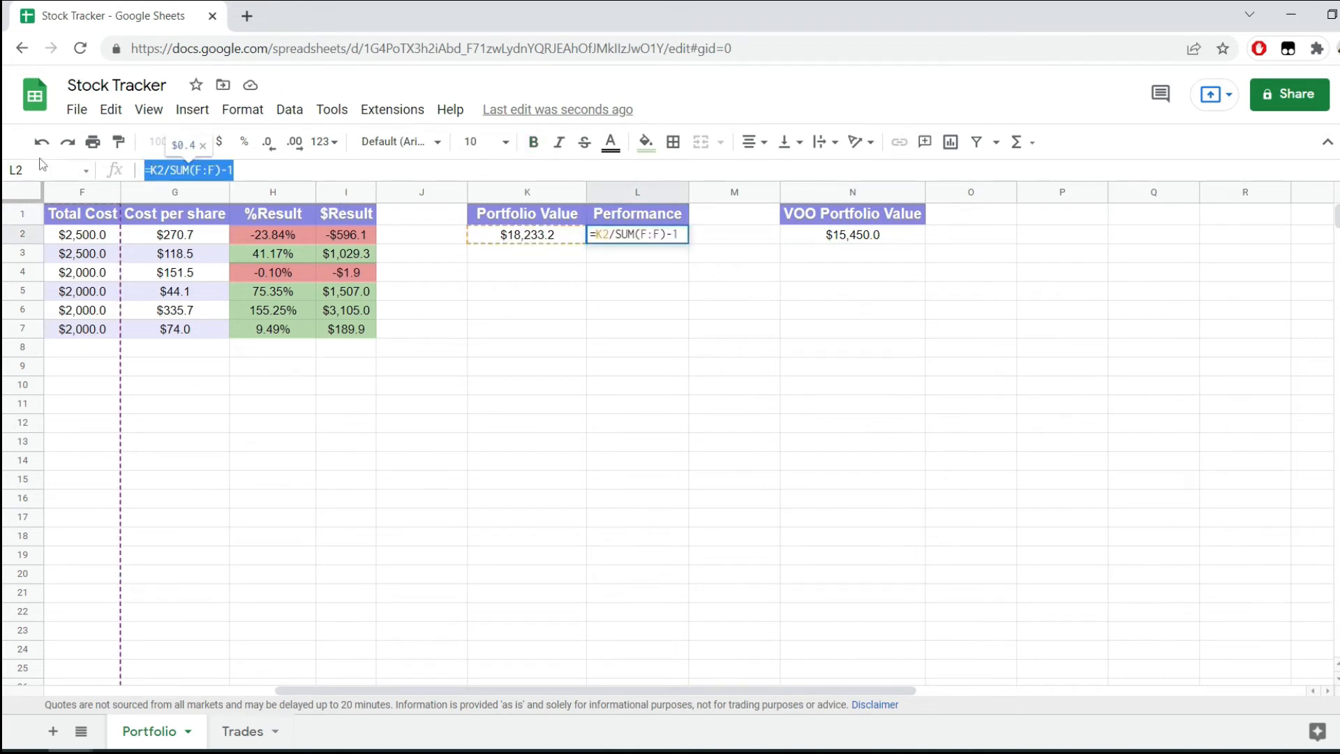
key("Escape")
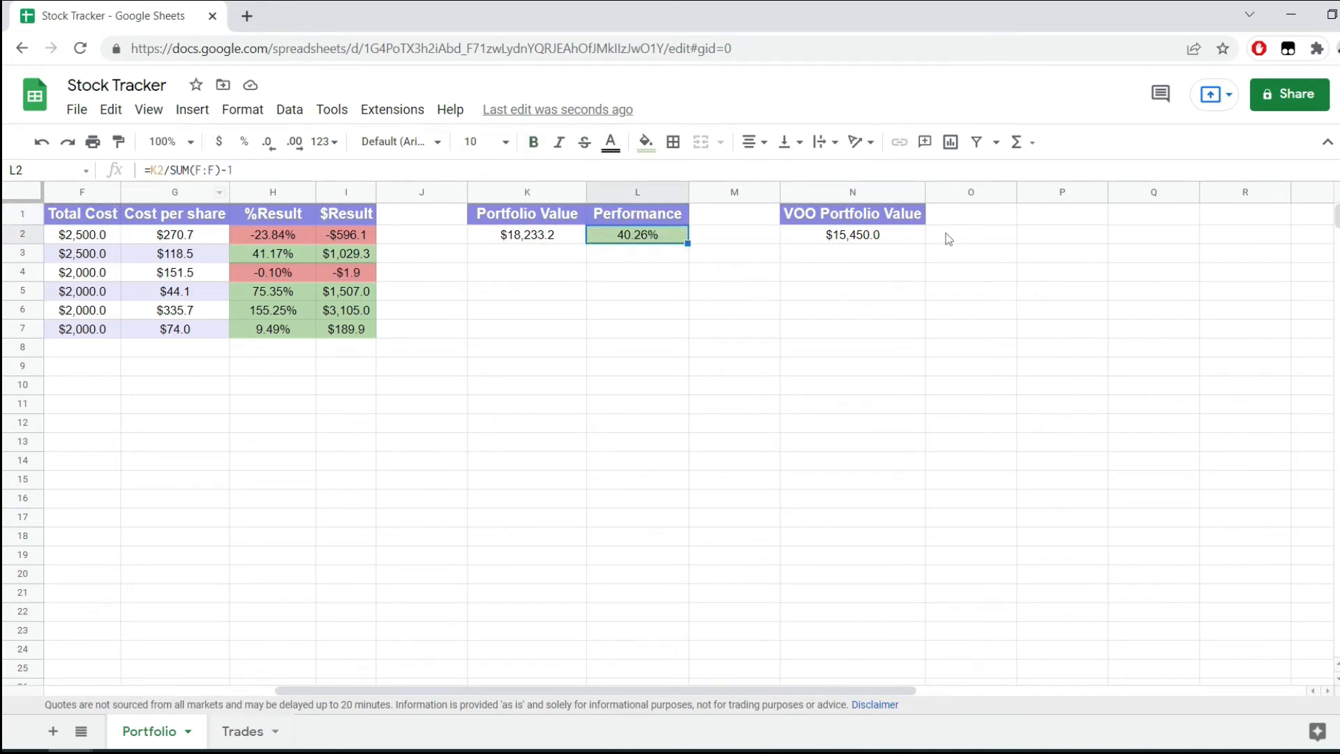
Copy the Performance header and value cells L1:L2 to O1:O2, beside the VOO Portfolio Value.
left_click(644, 218, "shift")
key("ctrl+c")
left_click(977, 216)
key("ctrl+v")
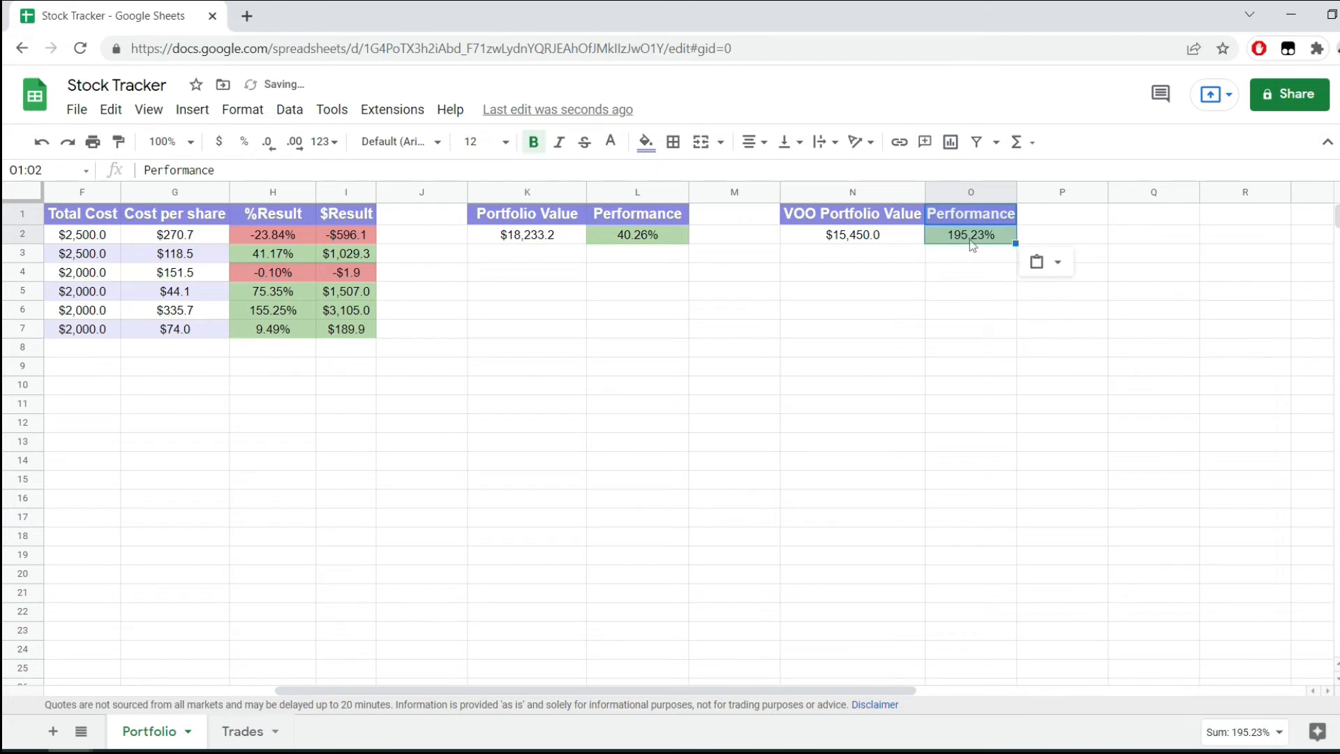
Replace the formula in O2 with =N2/SUM(F:F)-1 so VOO's performance is based on the total cost.
left_click(973, 237)
key("F2")
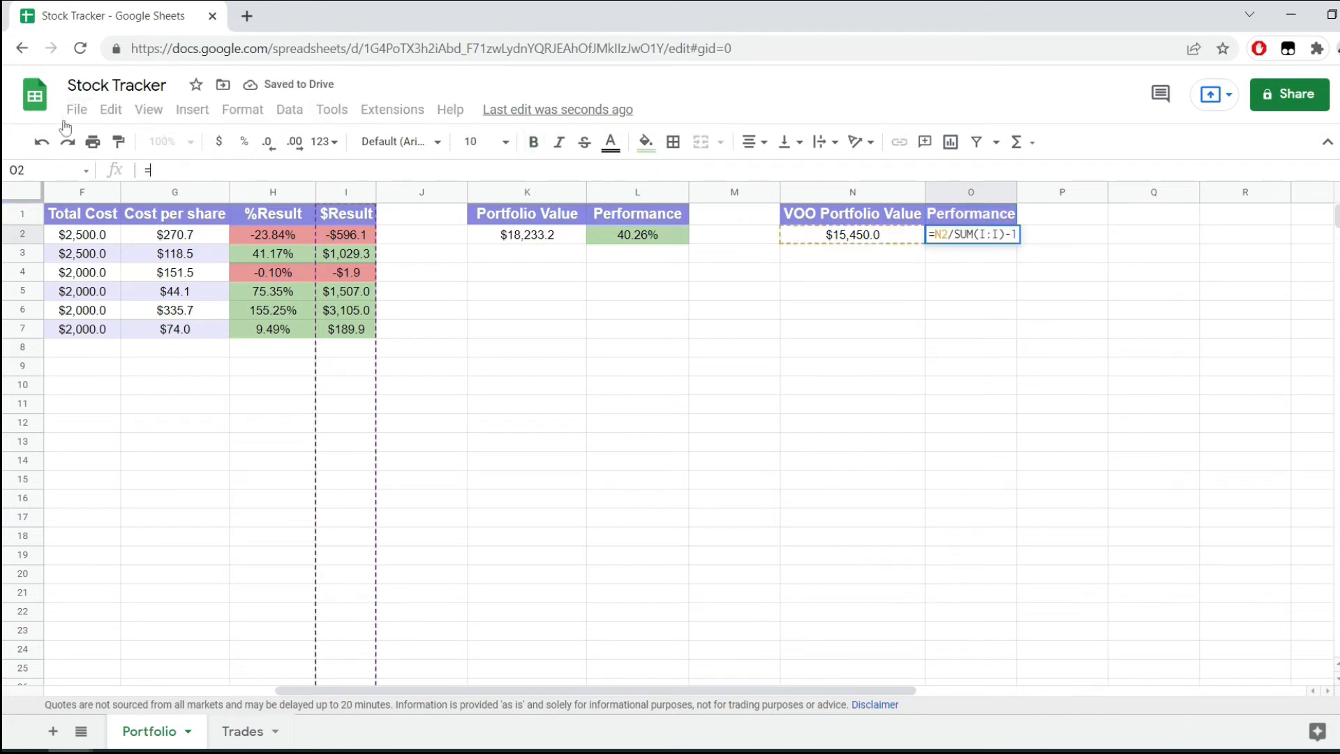
left_click(872, 239)
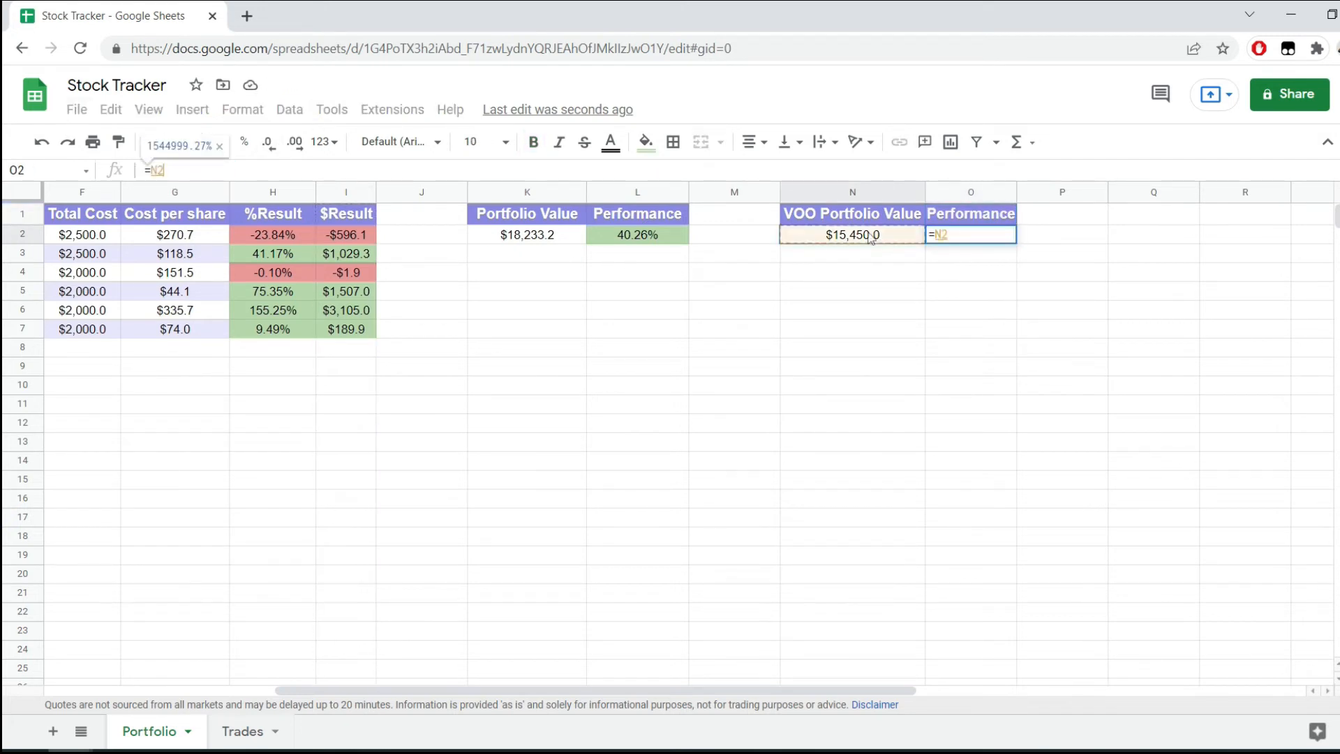
type("/SUM")
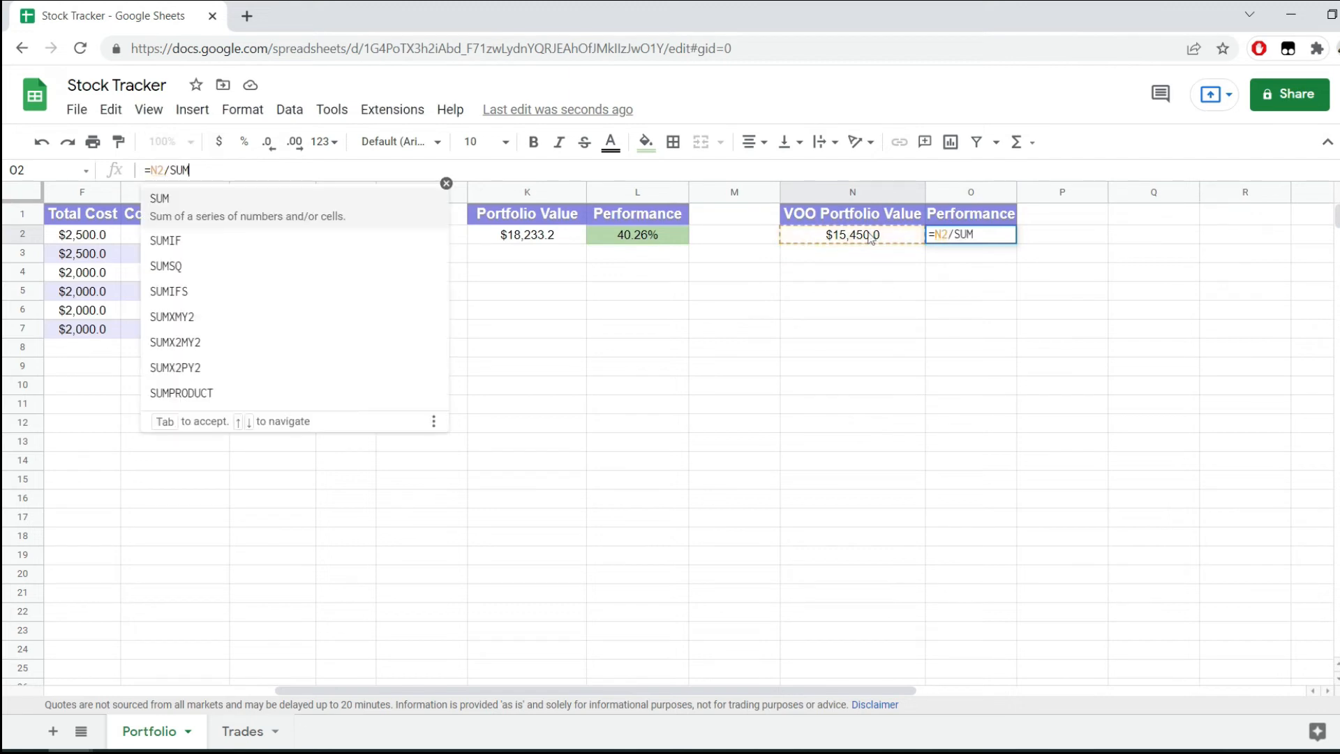
type("(")
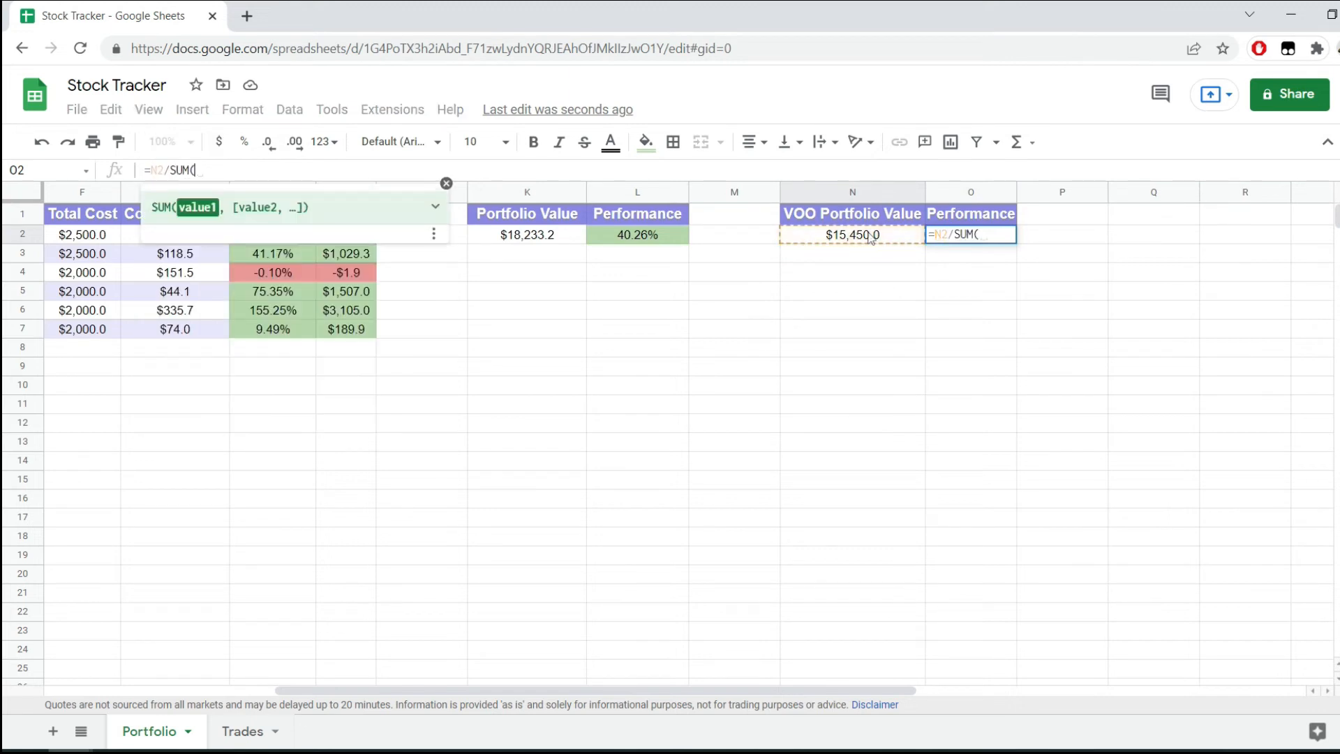
left_click(80, 197)
type(")-1")
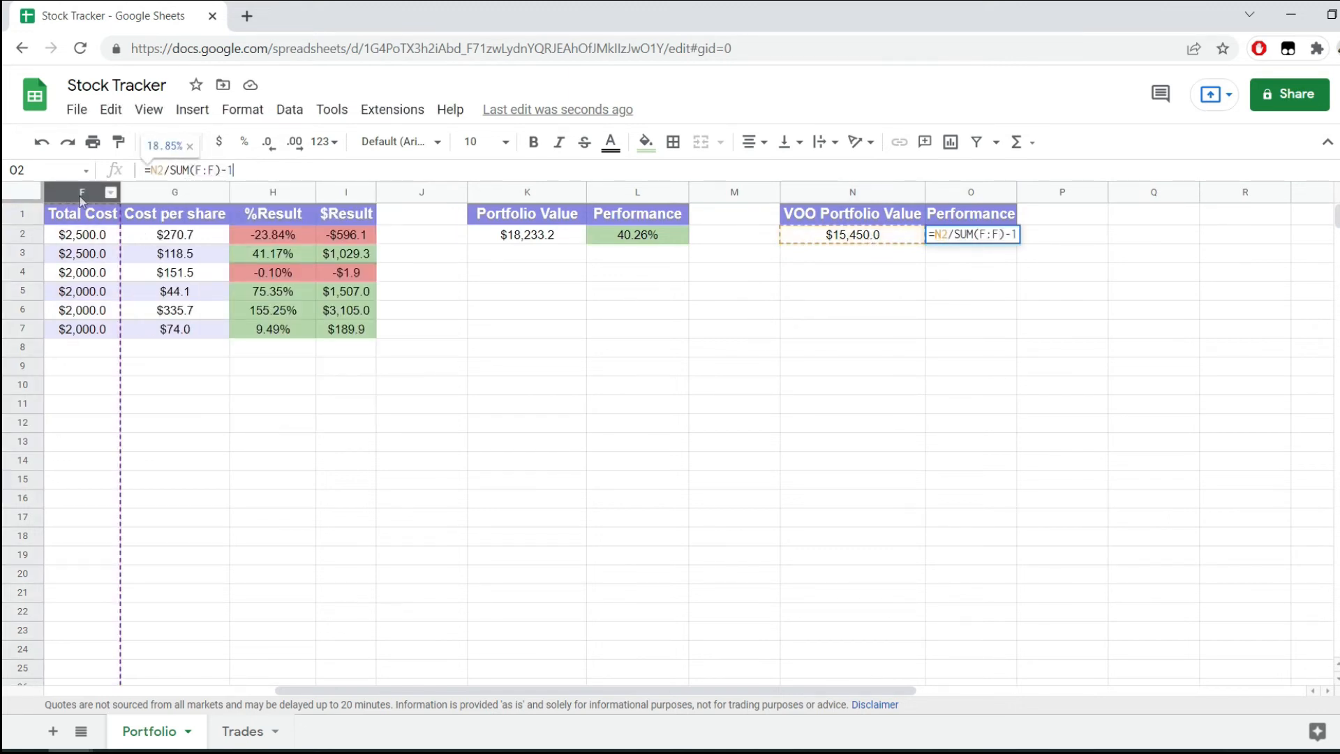
key("Return")
key("Up")
left_click(971, 347)
Compare VOO's portfolio value and performance in N2:O2 with the portfolio's own figures in K2:L2.
left_click(865, 240)
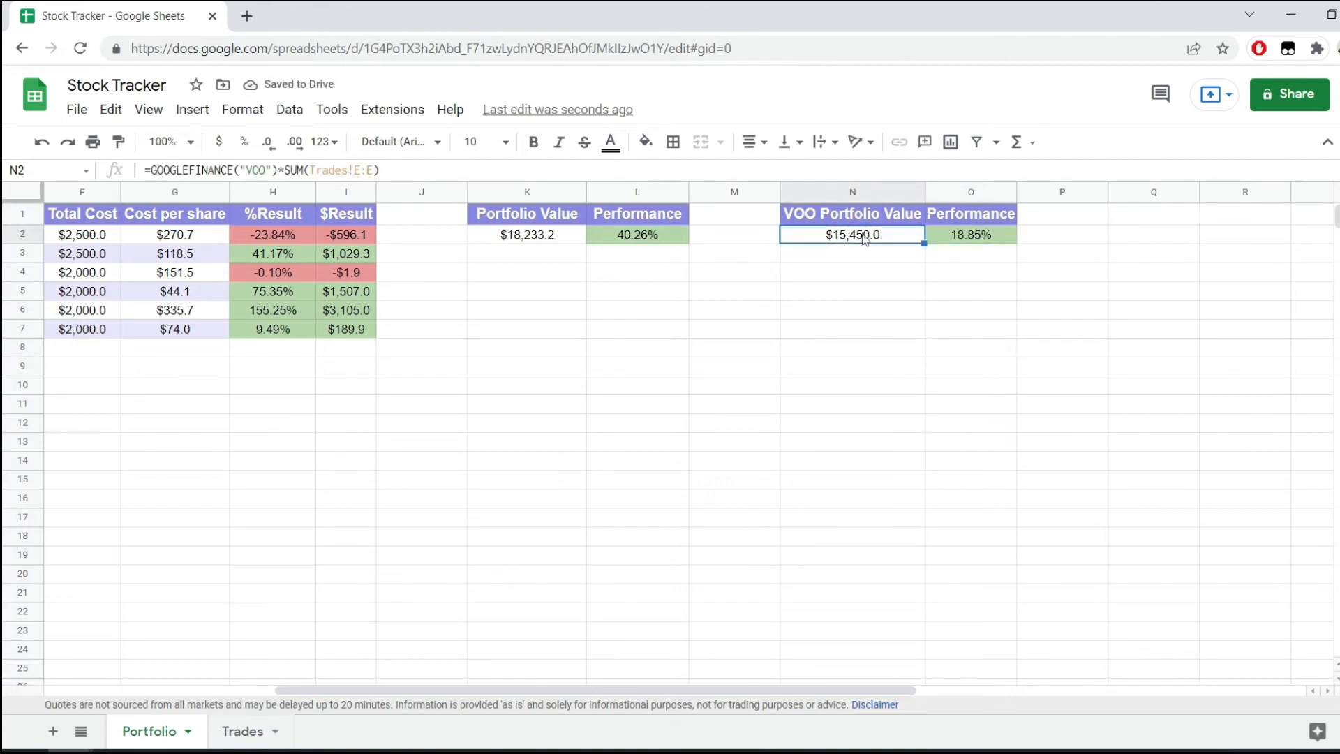
left_click(981, 237)
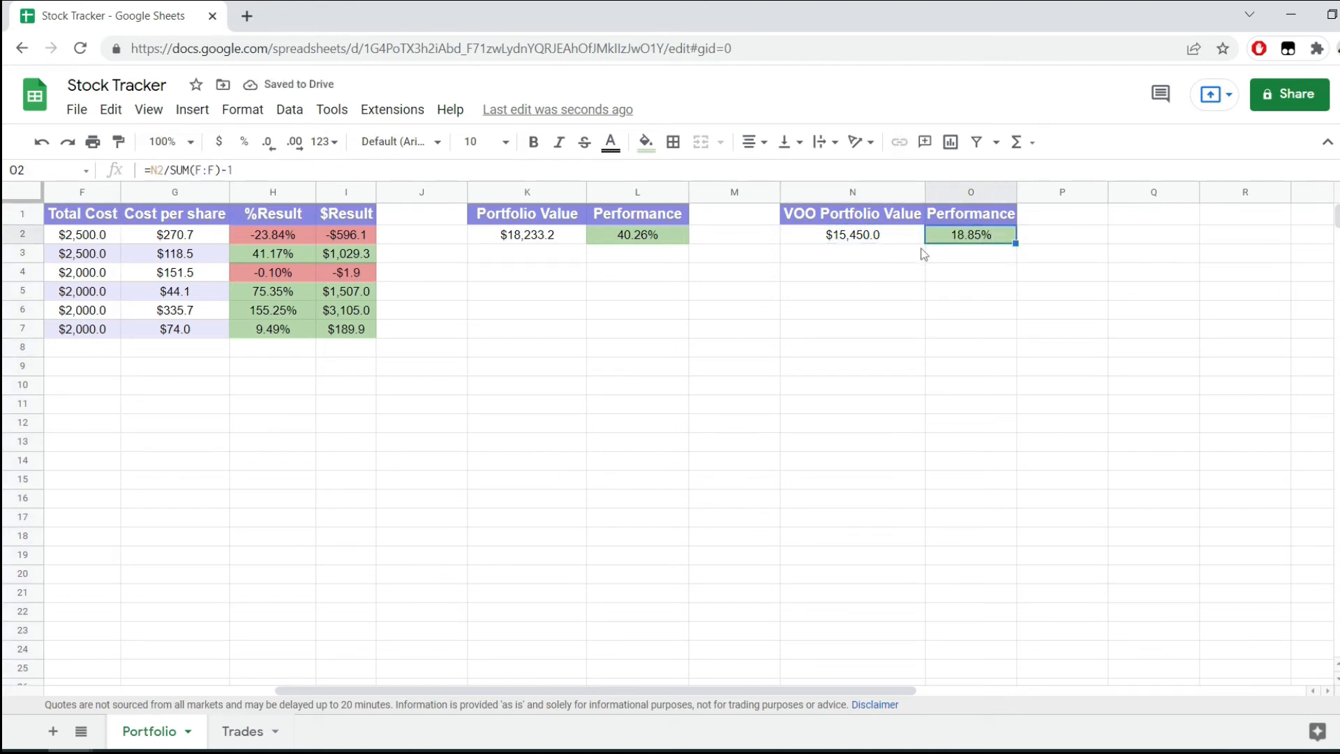
left_click_drag(526, 238, 675, 245)
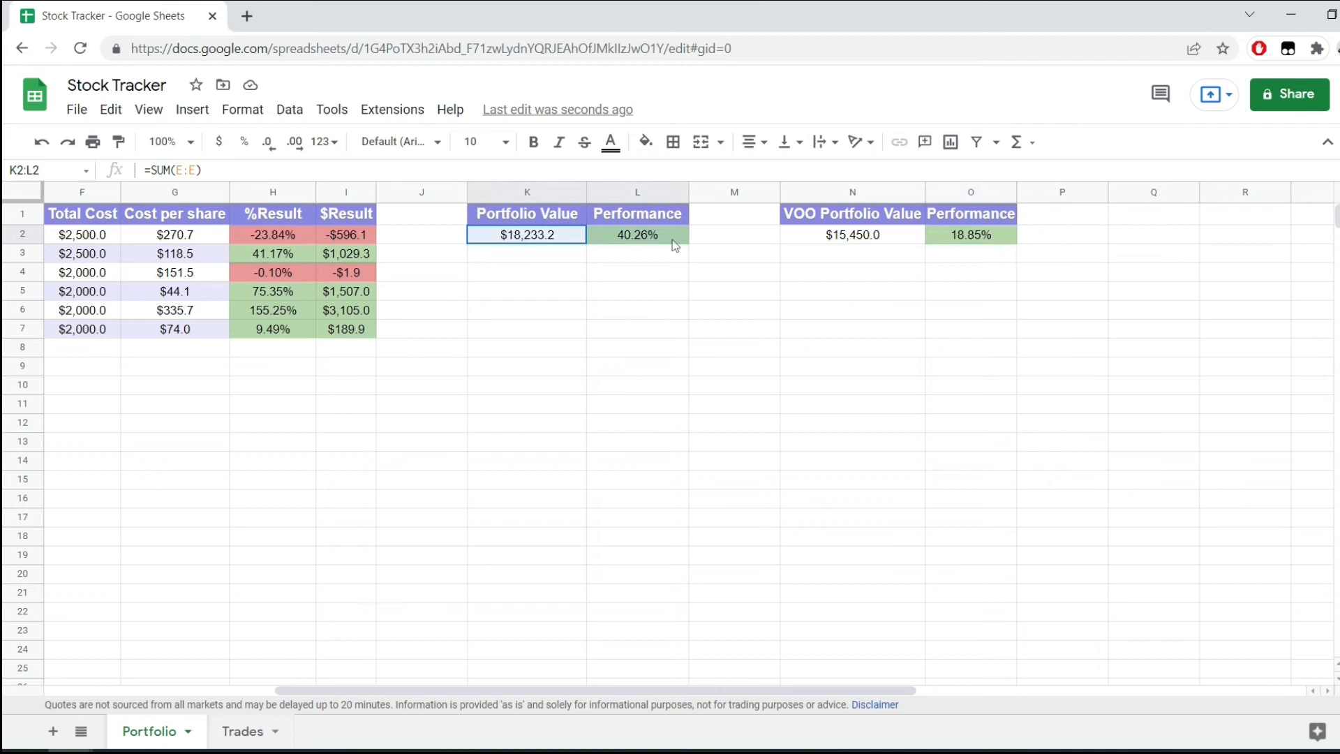
left_click(741, 264)
Delete the empty column M between the two summaries and apply all borders to K1:N2.
left_click(627, 239)
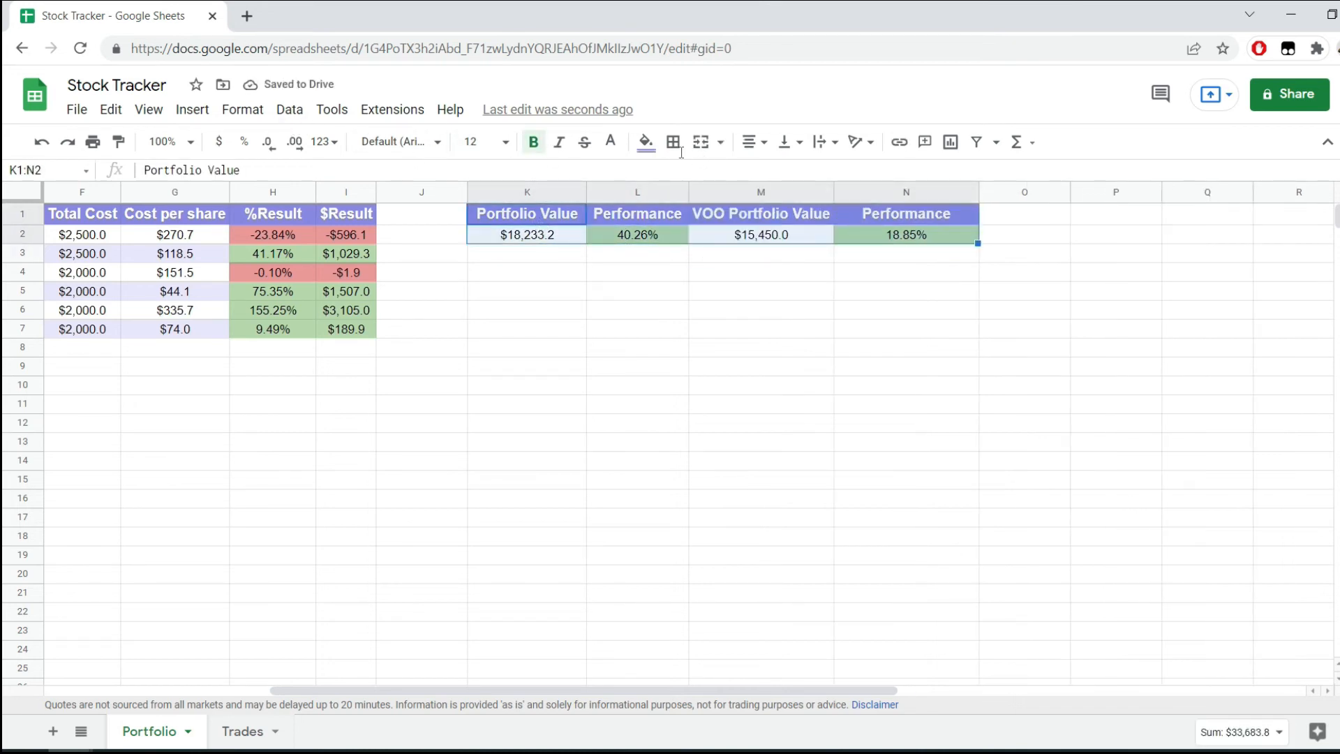
left_click(676, 145)
left_click(680, 177)
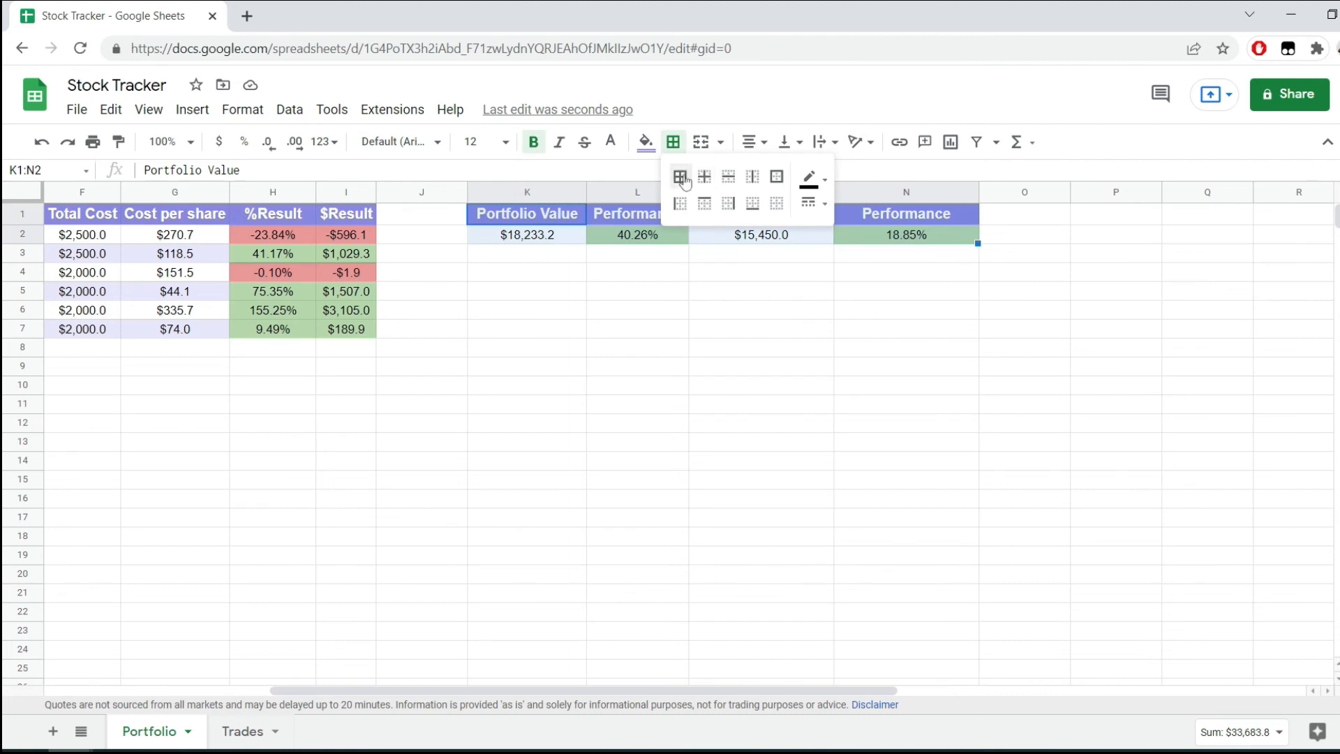
left_click(742, 297)
Apply all borders to the holdings table in A1:I7.
scroll(567, 369, "left", 5)
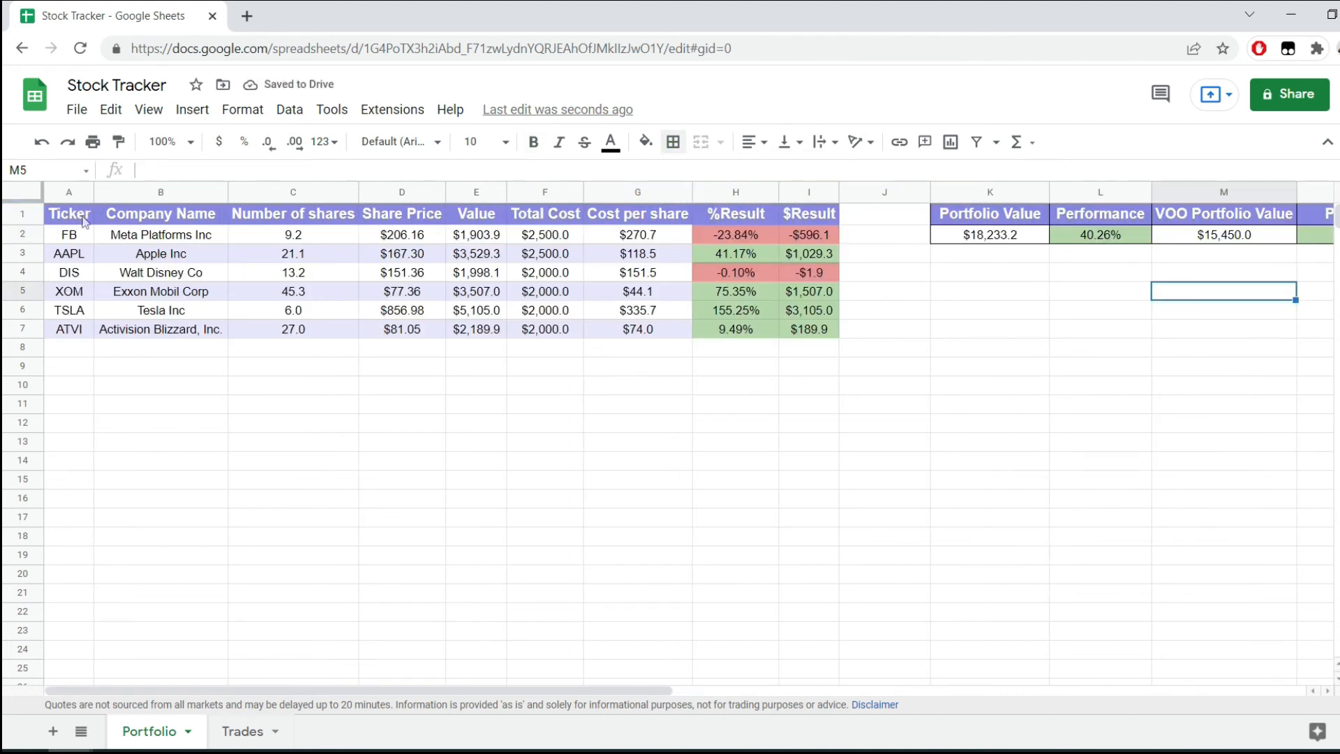
left_click_drag(85, 222, 810, 329)
left_click(673, 142)
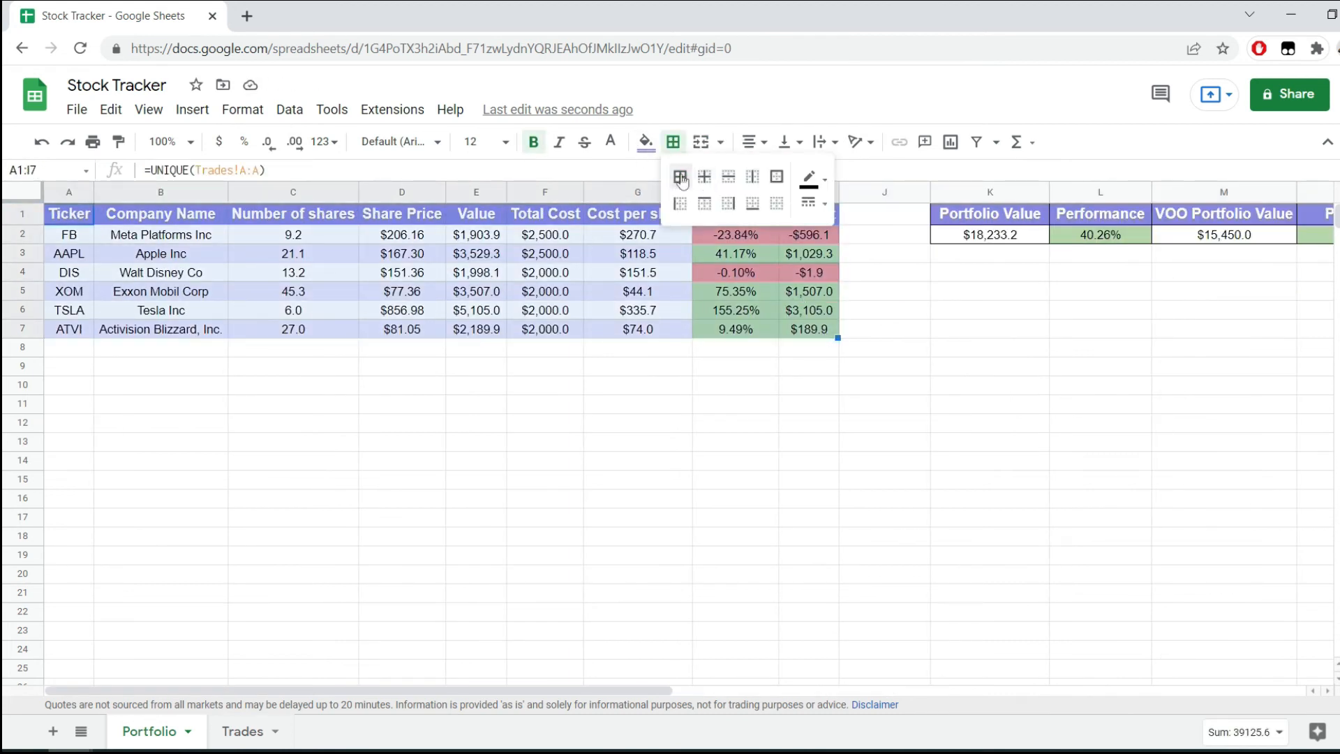
left_click(681, 178)
left_click(652, 394)
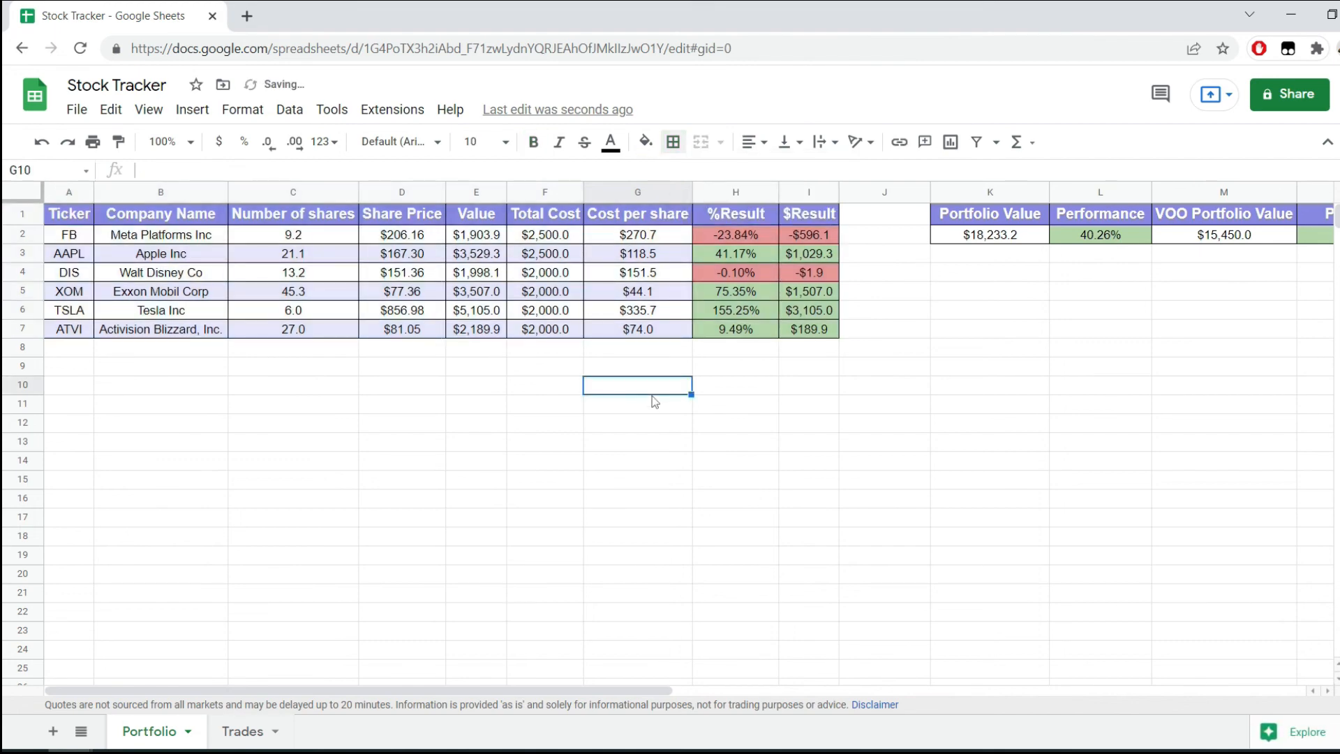